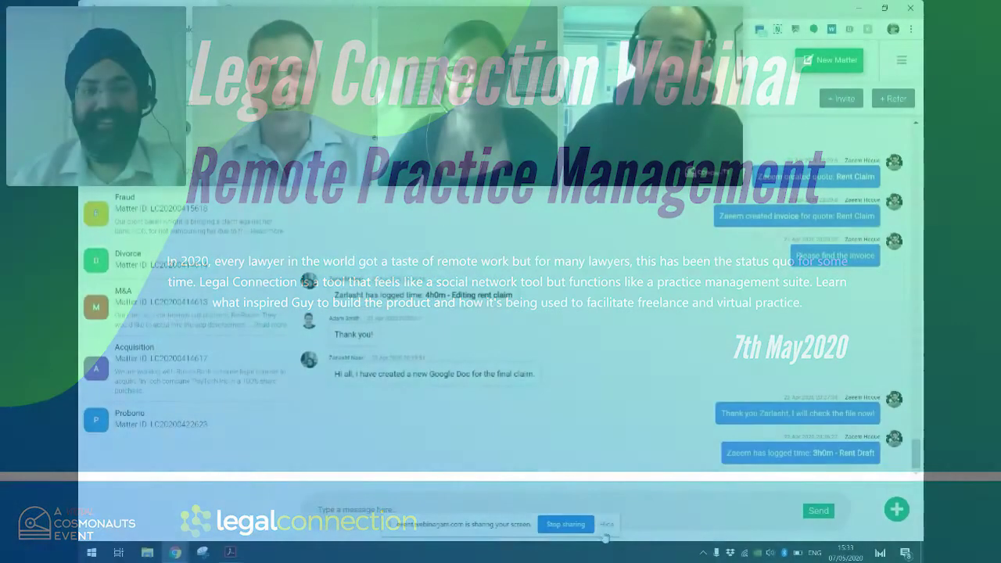
# Scroll up through the Defamation chat history, then back down to the latest messages
pyautogui.scroll(15, 488, 352)
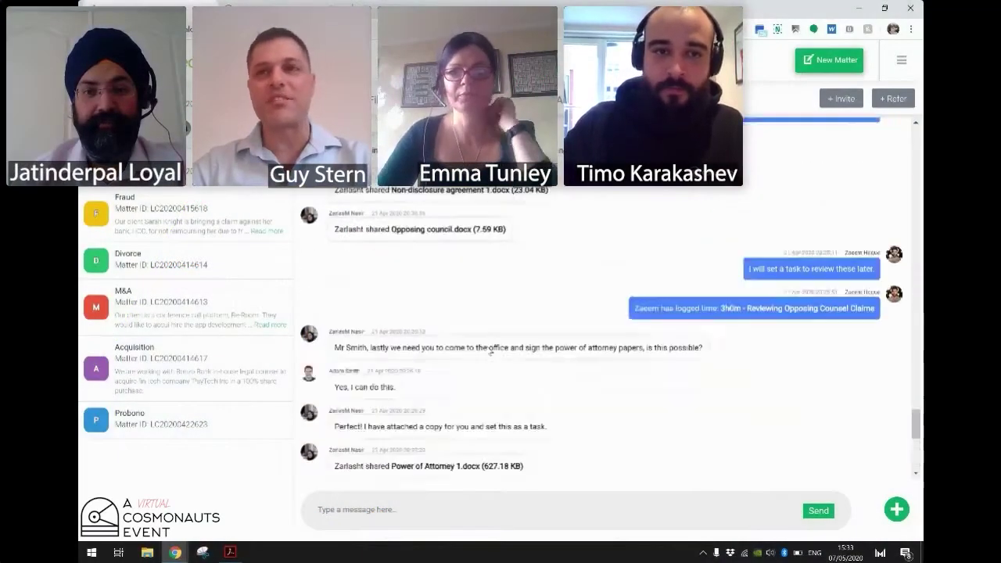
pyautogui.scroll(15, 488, 351)
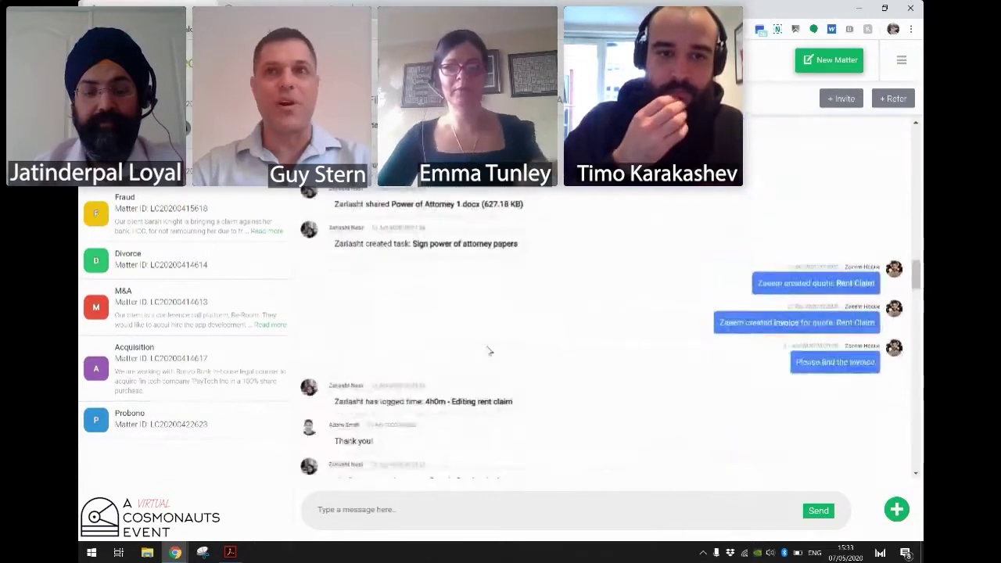
pyautogui.scroll(15, 490, 351)
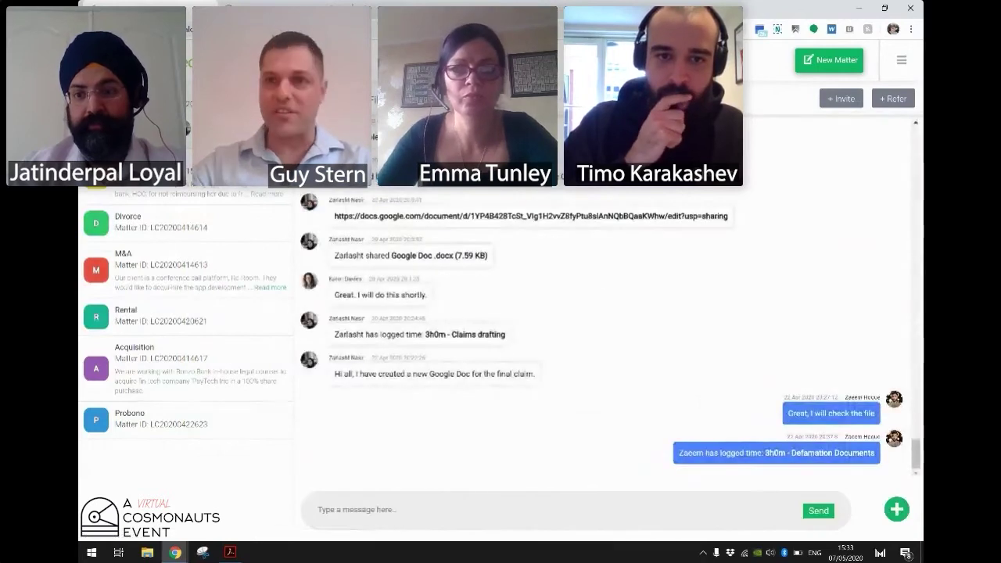
pyautogui.moveTo(915, 453); pyautogui.dragTo(909, 118)
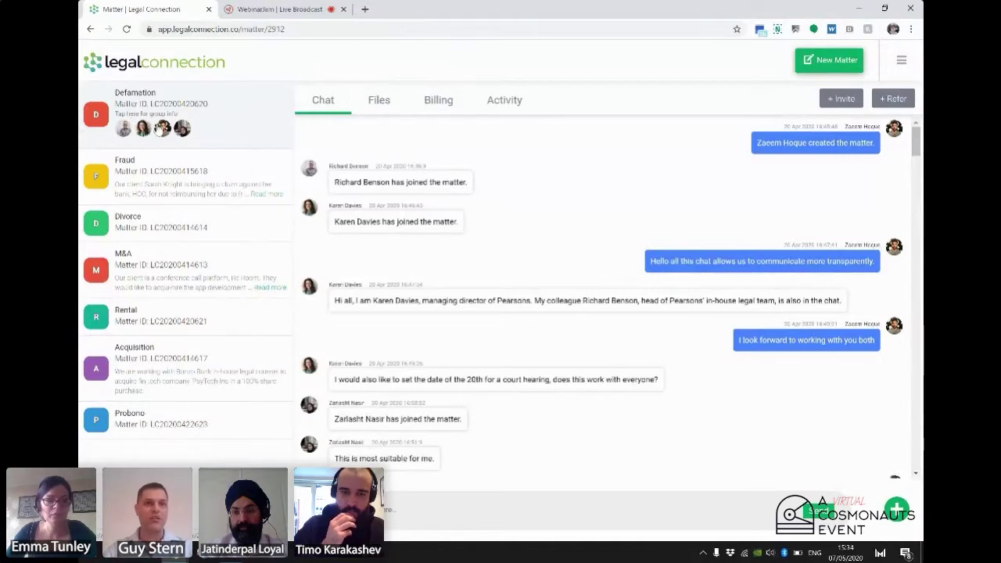
pyautogui.scroll(-3, 470, 316)
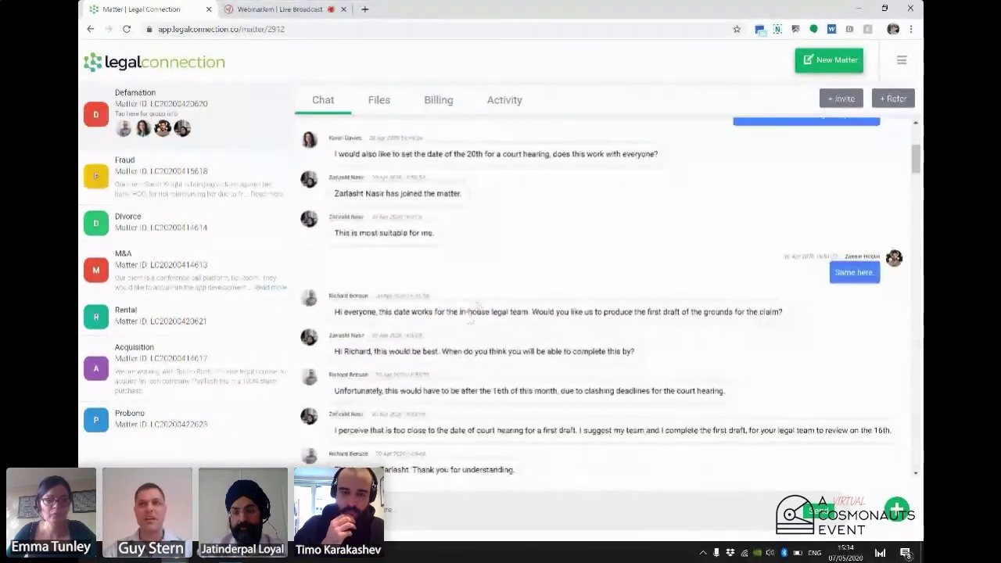
pyautogui.scroll(-8, 476, 305)
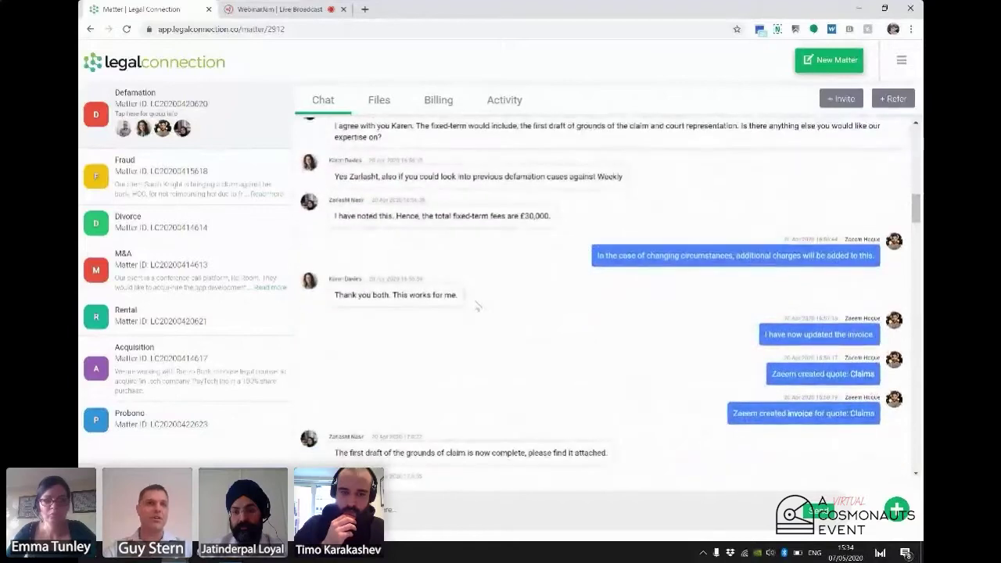
pyautogui.scroll(-4, 478, 307)
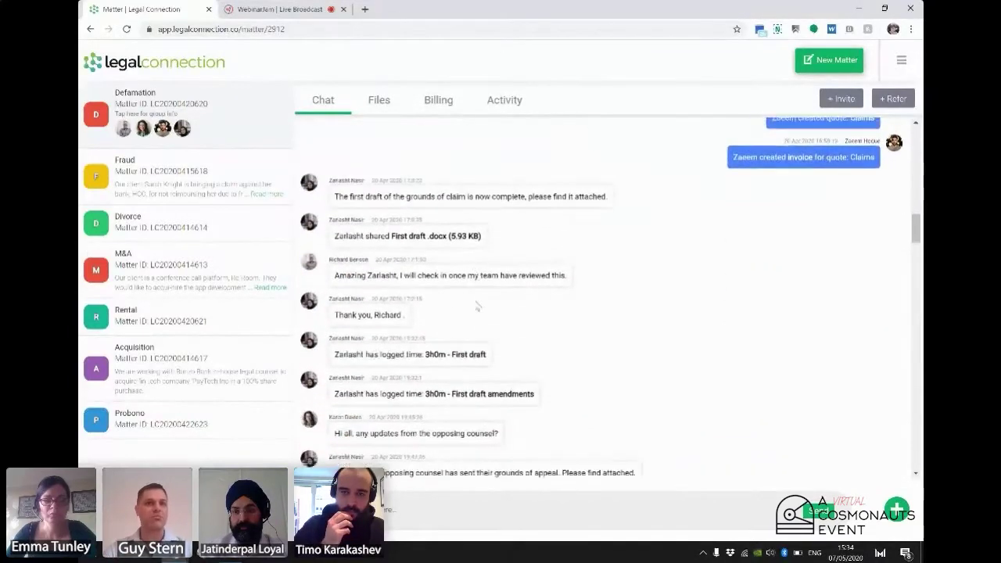
pyautogui.scroll(-8, 477, 307)
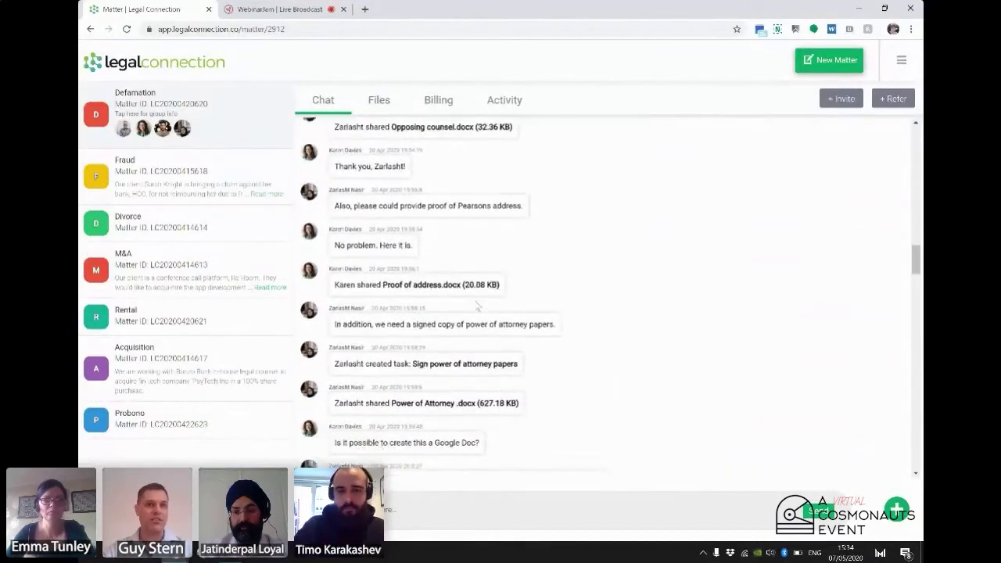
pyautogui.scroll(-6, 477, 306)
pyautogui.scroll(-2, 478, 307)
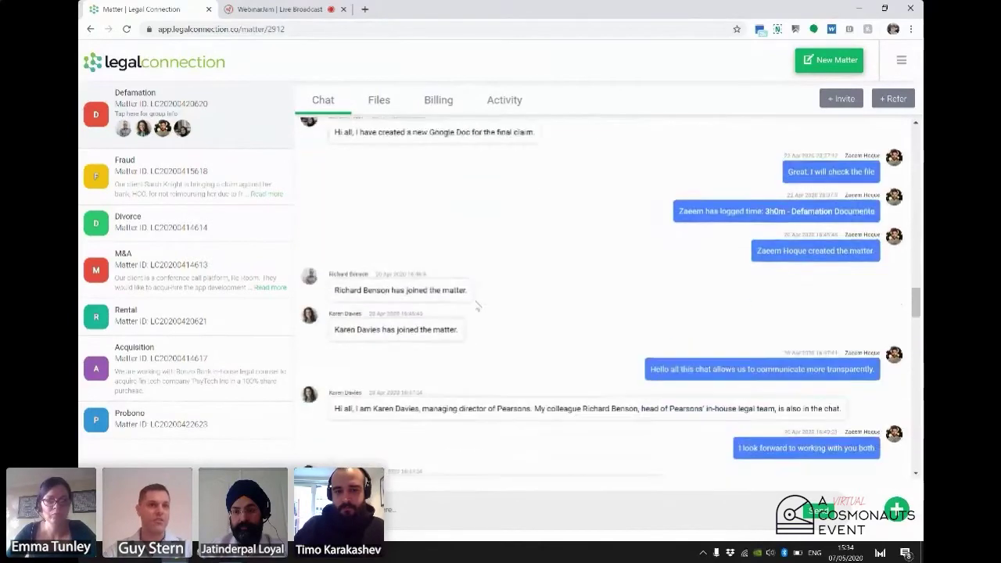
pyautogui.scroll(-1, 478, 307)
# Return to All Matters and show the Contacts groups, such as Ashurst LLP and Fraud Experts
pyautogui.click(153, 67)
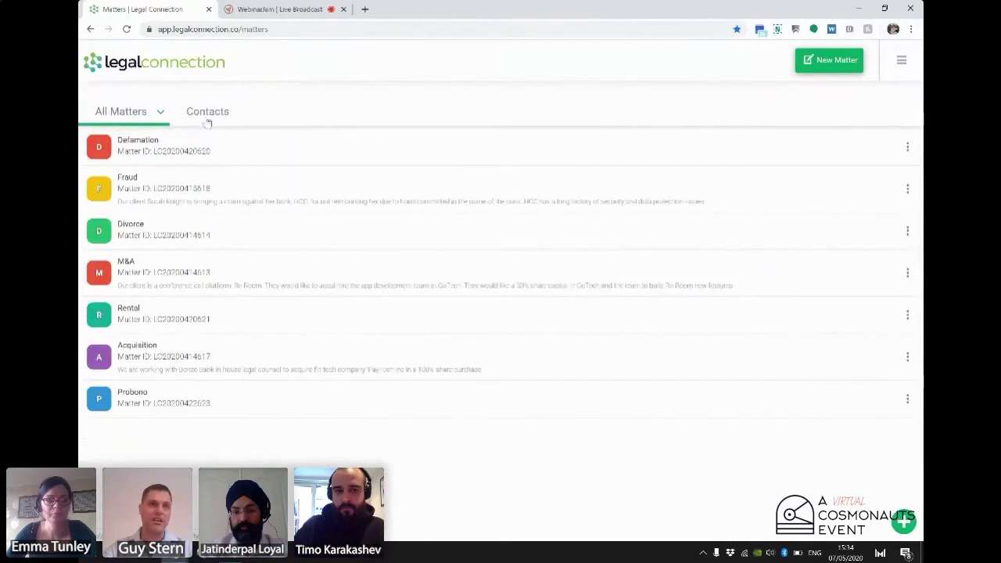
pyautogui.click(196, 113)
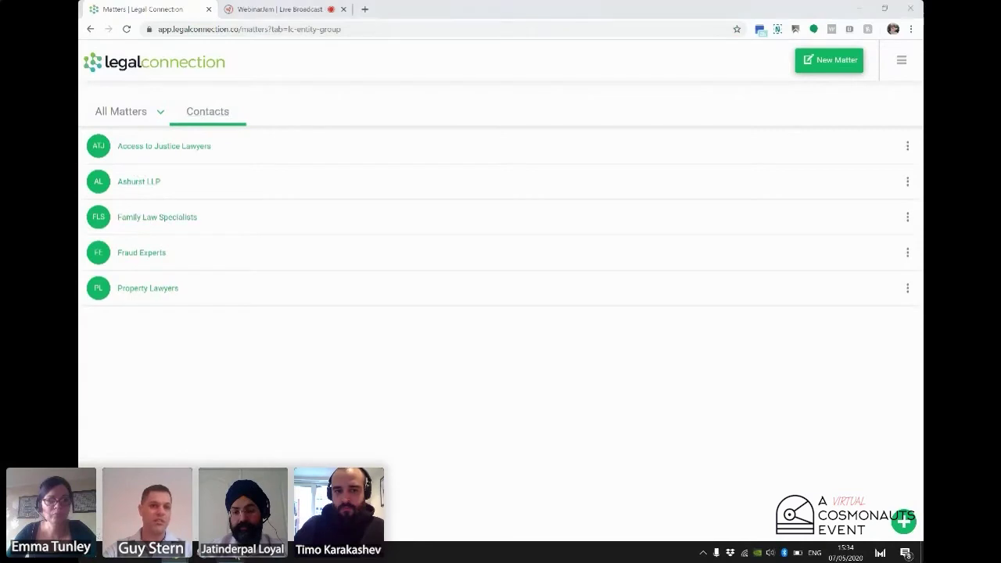
# Show the 'A platform to power the future legal economy' slide in Acrobat, then return to Legal Connection
pyautogui.hotkey('alt', 'Tab')
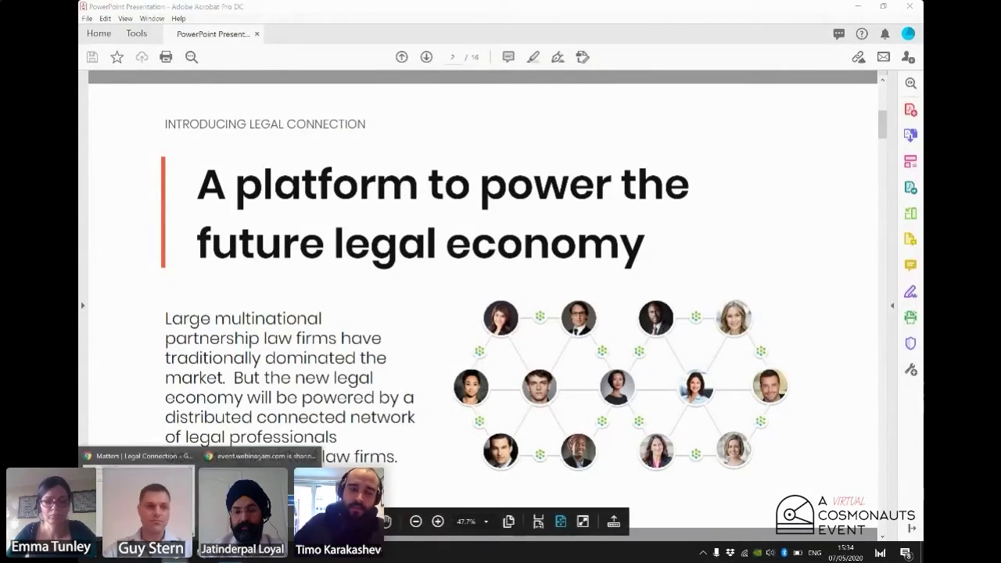
pyautogui.click(175, 556)
# From All Matters open the Defamation chat, then switch to the Fraud chat and scroll to its start
pyautogui.click(110, 113)
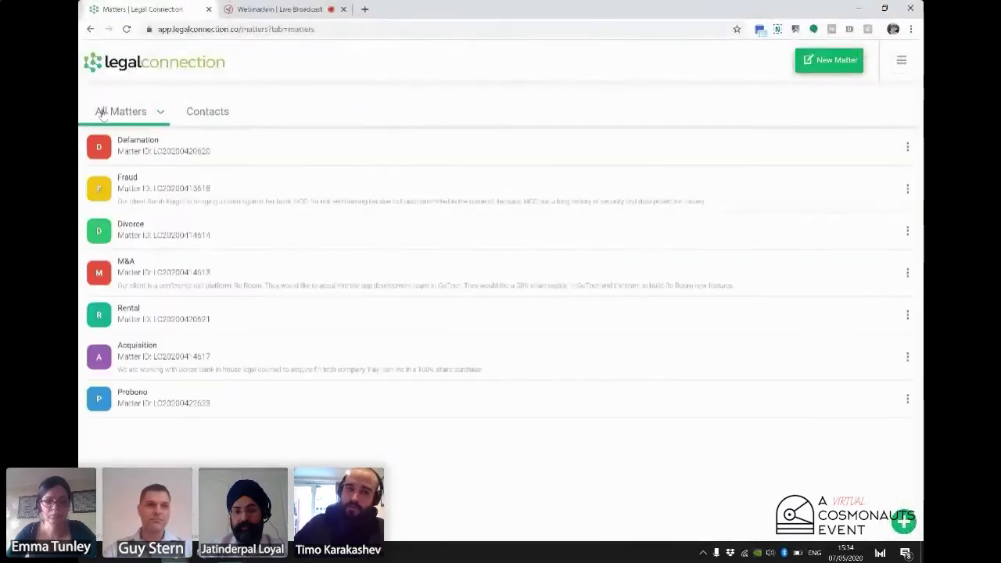
pyautogui.click(133, 149)
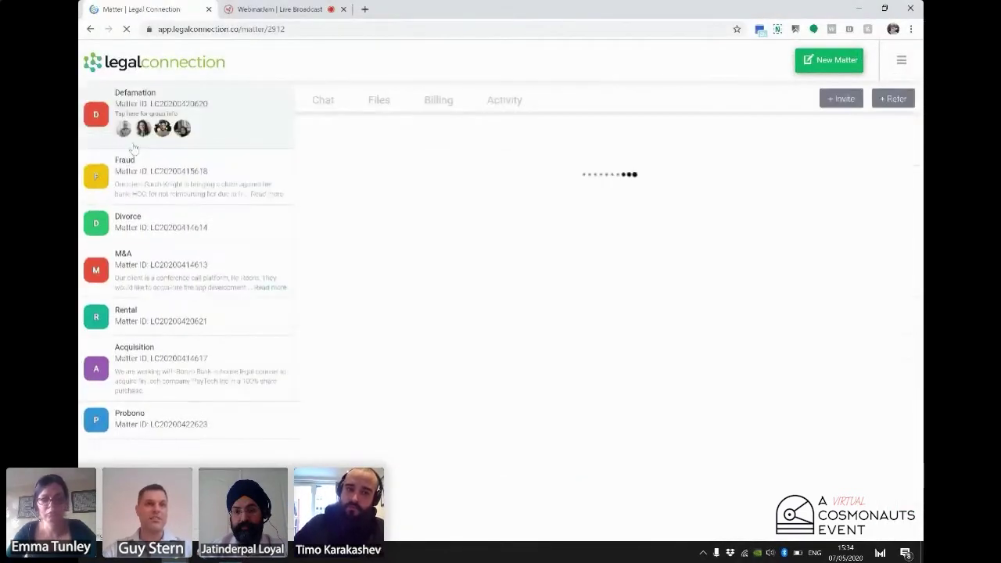
pyautogui.scroll(15, 356, 335)
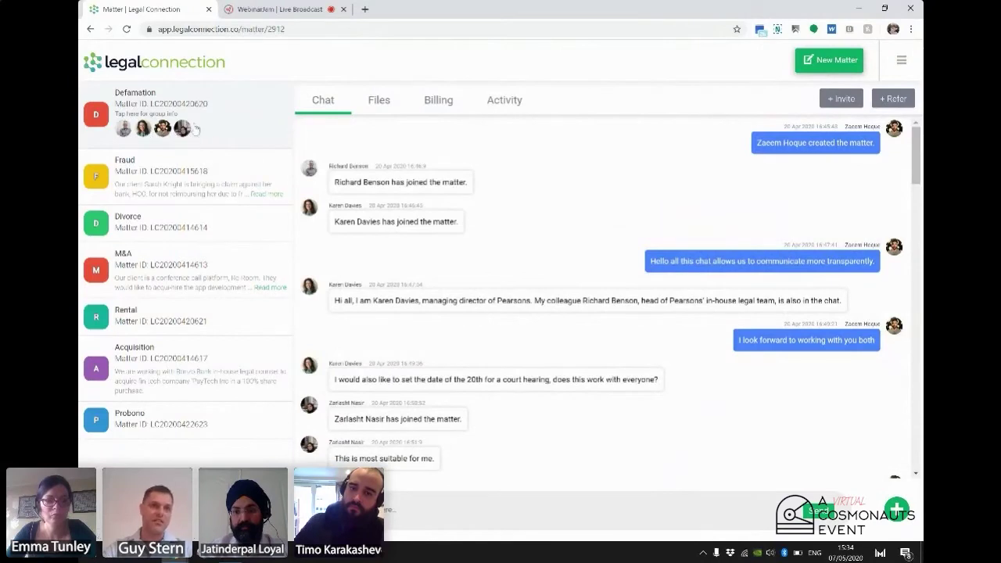
pyautogui.click(101, 172)
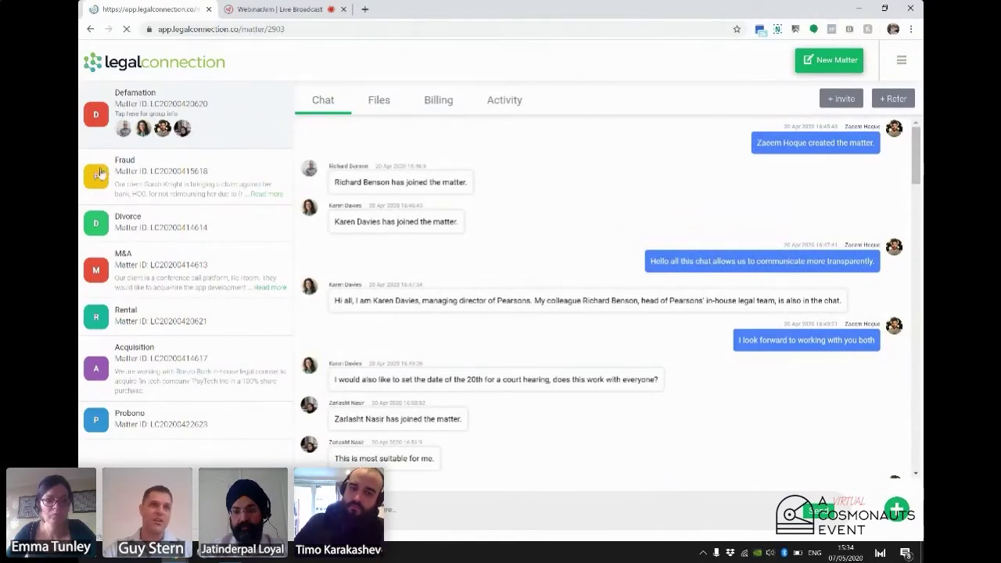
pyautogui.moveTo(123, 133)
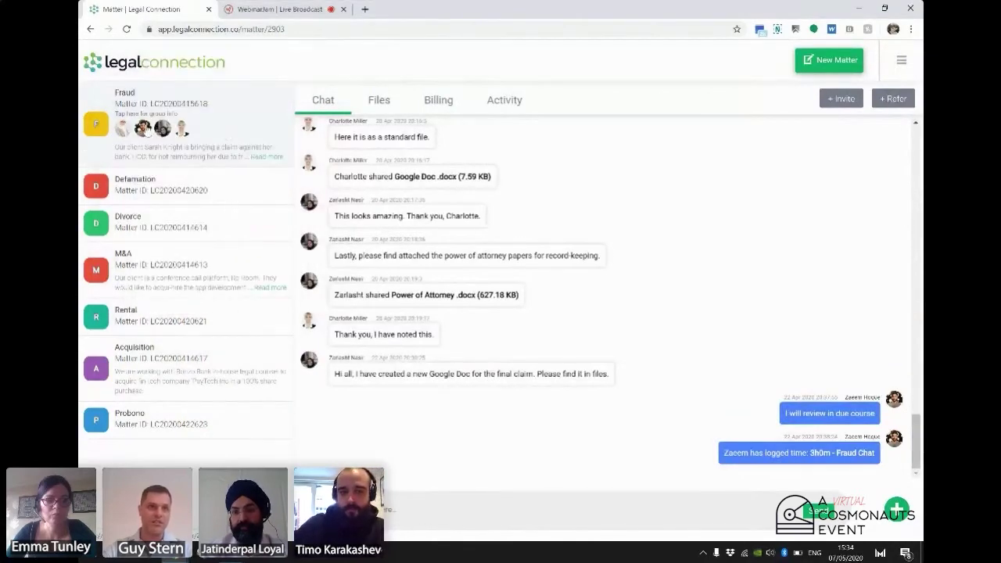
pyautogui.scroll(10, 554, 258)
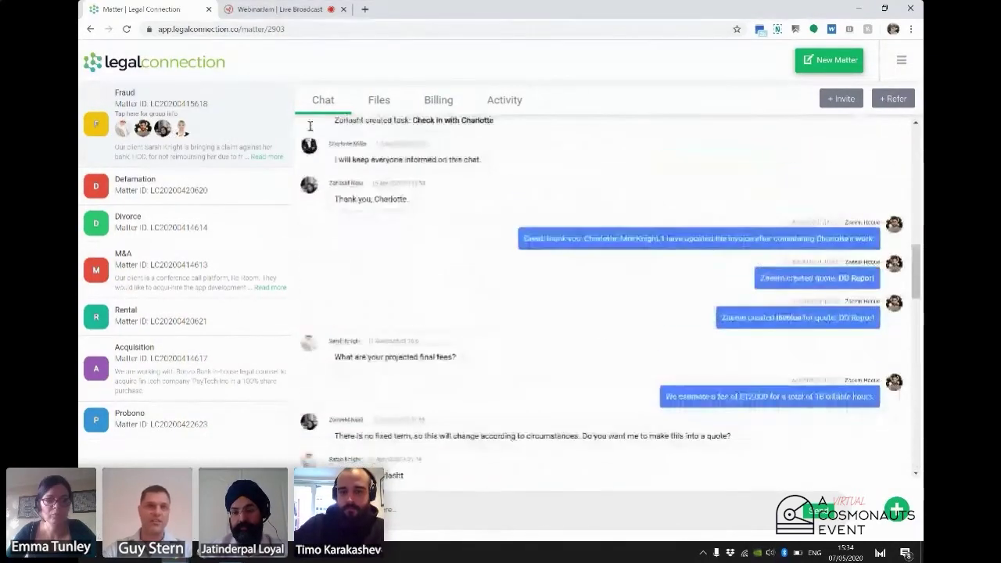
pyautogui.scroll(5, 558, 243)
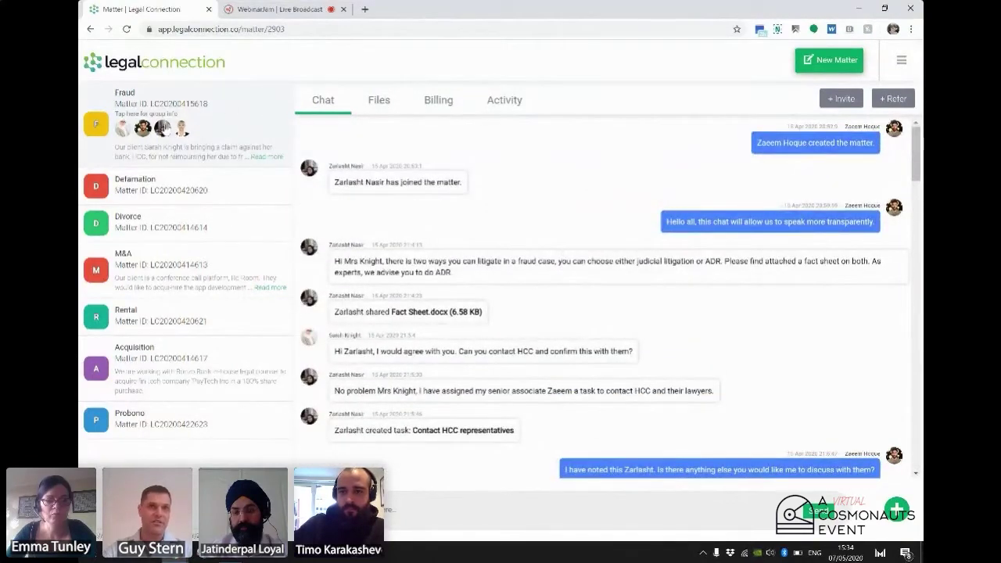
# View and close the profile cards of two Fraud matter members
pyautogui.click(143, 130)
pyautogui.click(177, 77)
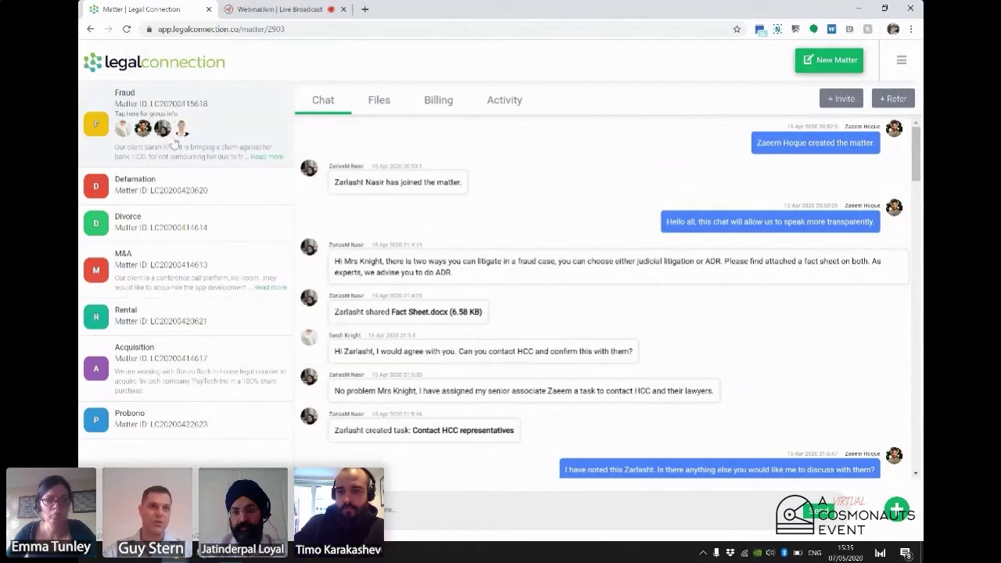
pyautogui.click(163, 130)
pyautogui.click(185, 92)
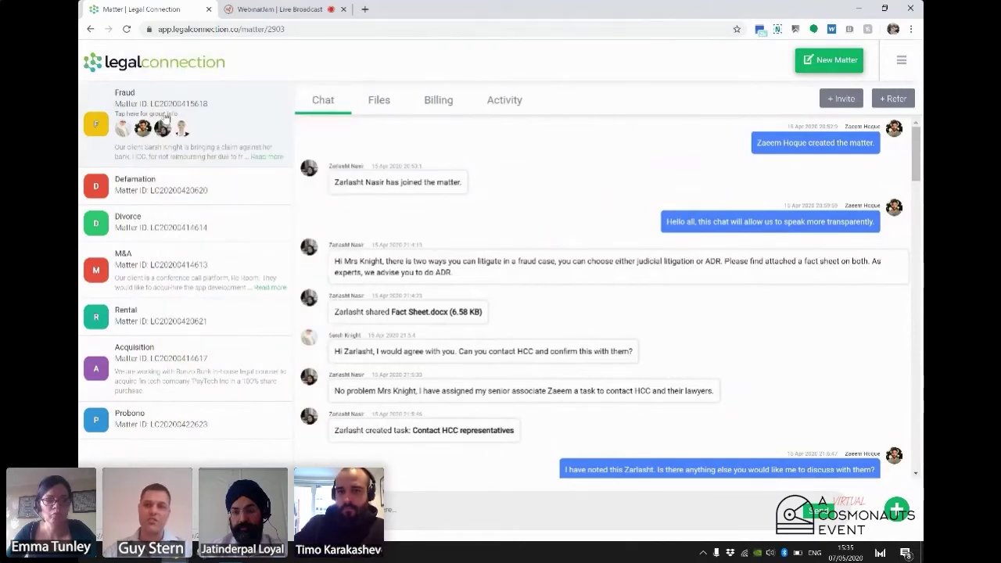
pyautogui.click(166, 115)
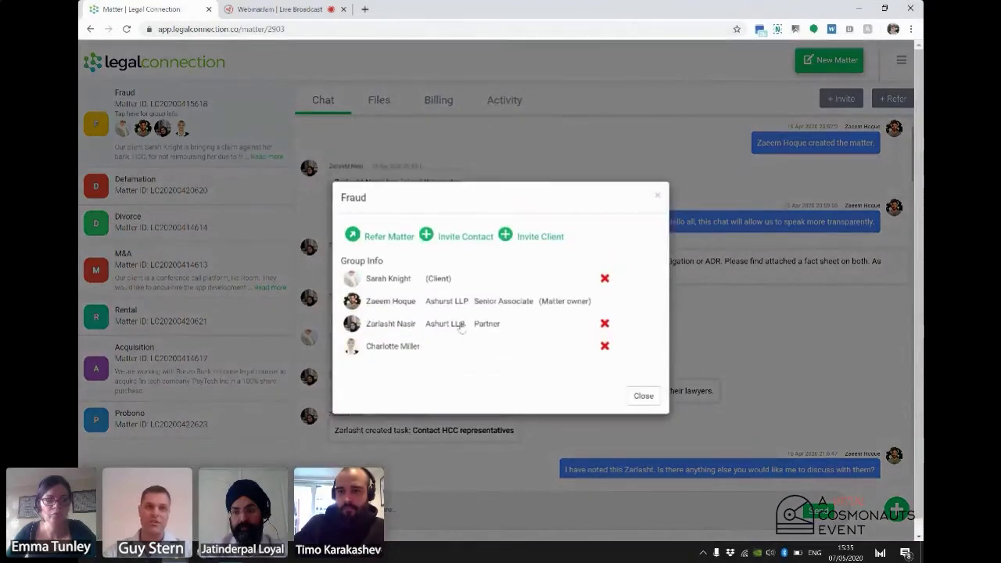
pyautogui.click(604, 348)
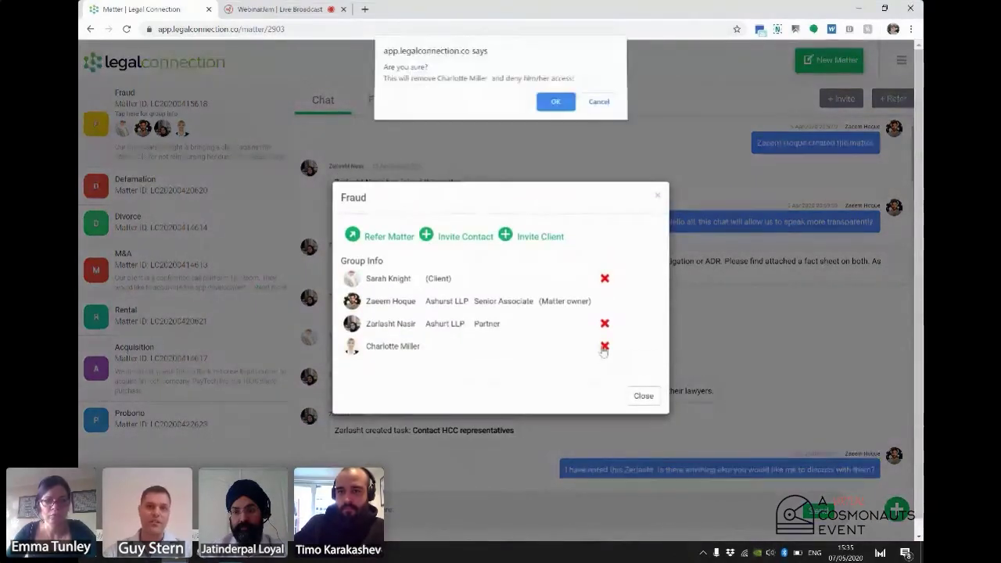
pyautogui.click(610, 105)
pyautogui.click(643, 395)
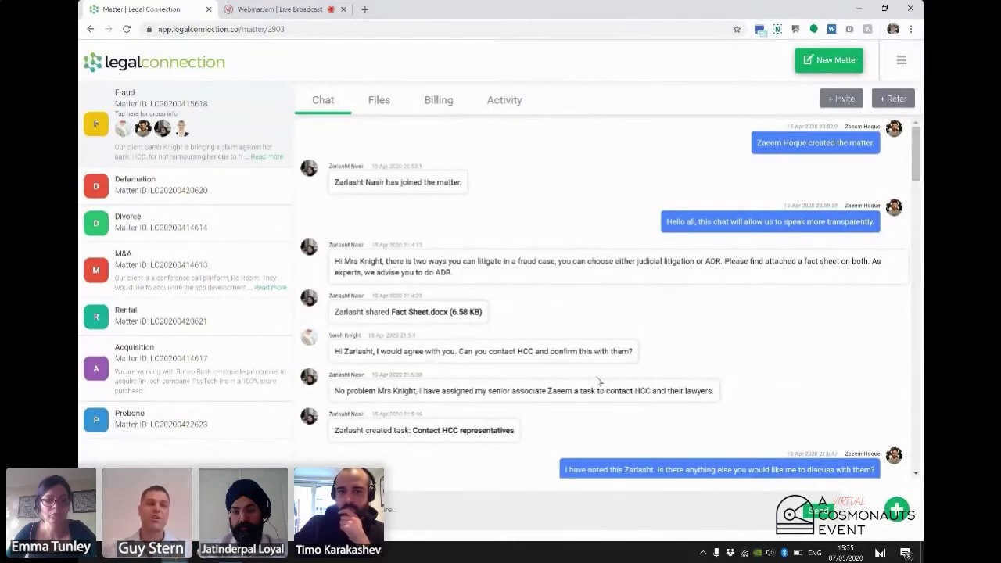
# Scroll the Fraud chat down to its newest messages, then switch to the Acrobat slide
pyautogui.scroll(-10, 524, 333)
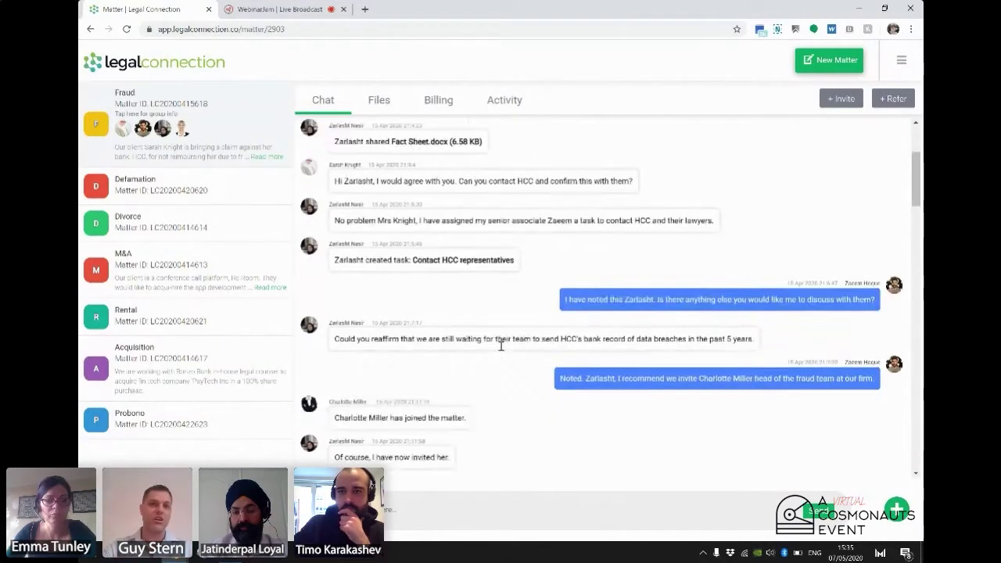
pyautogui.scroll(-7, 501, 346)
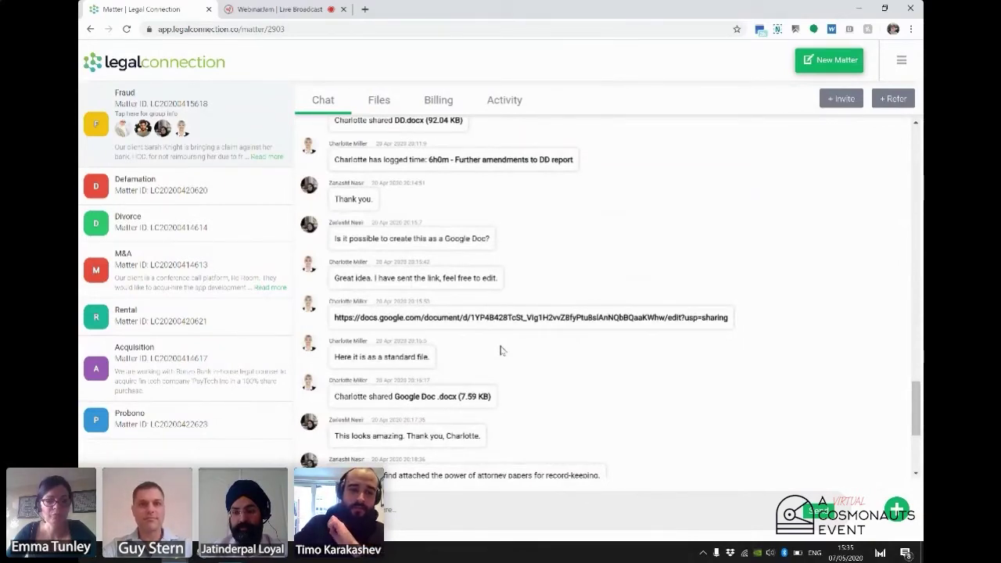
pyautogui.scroll(-3, 502, 351)
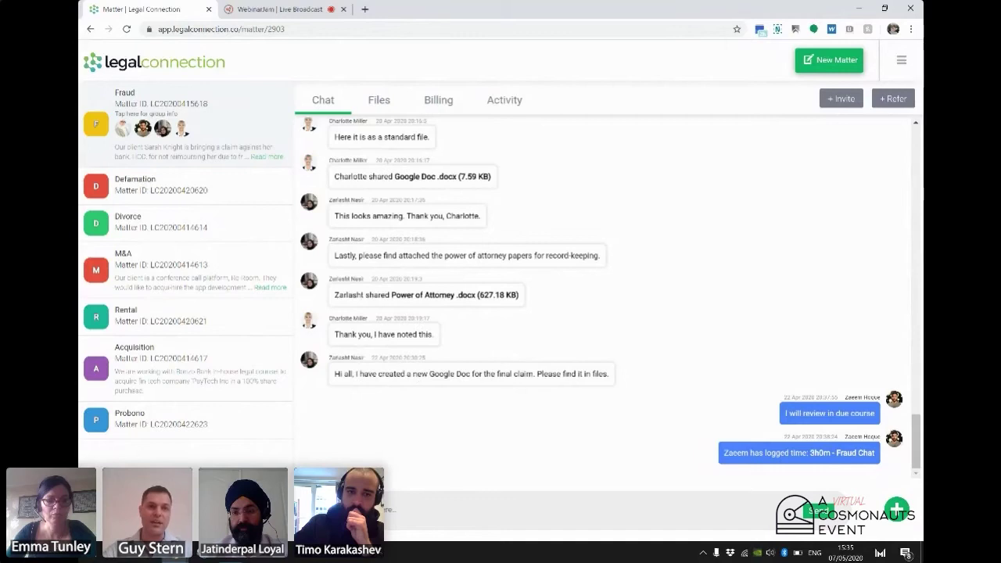
pyautogui.hotkey('alt', 'Tab')
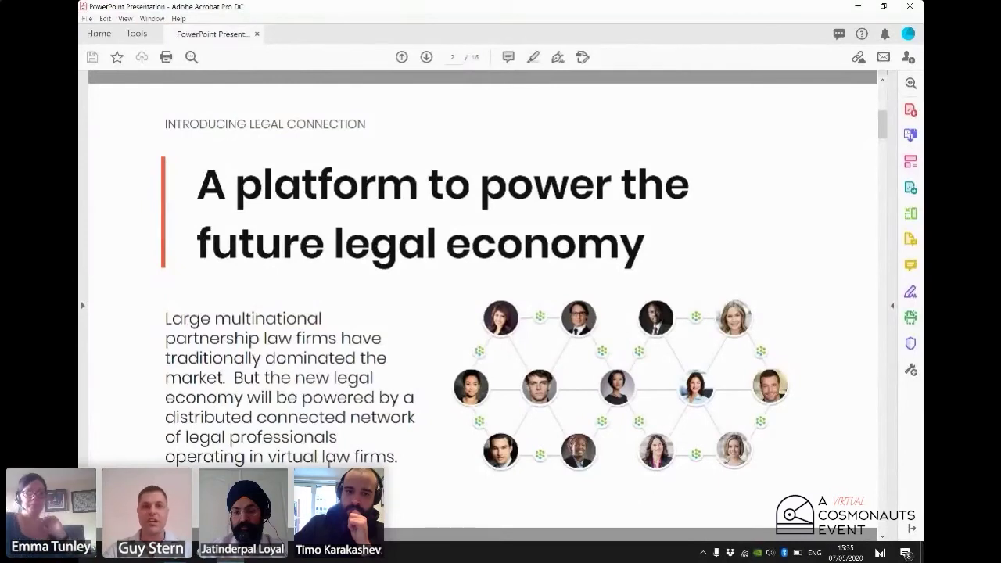
pyautogui.hotkey('alt', 'Tab')
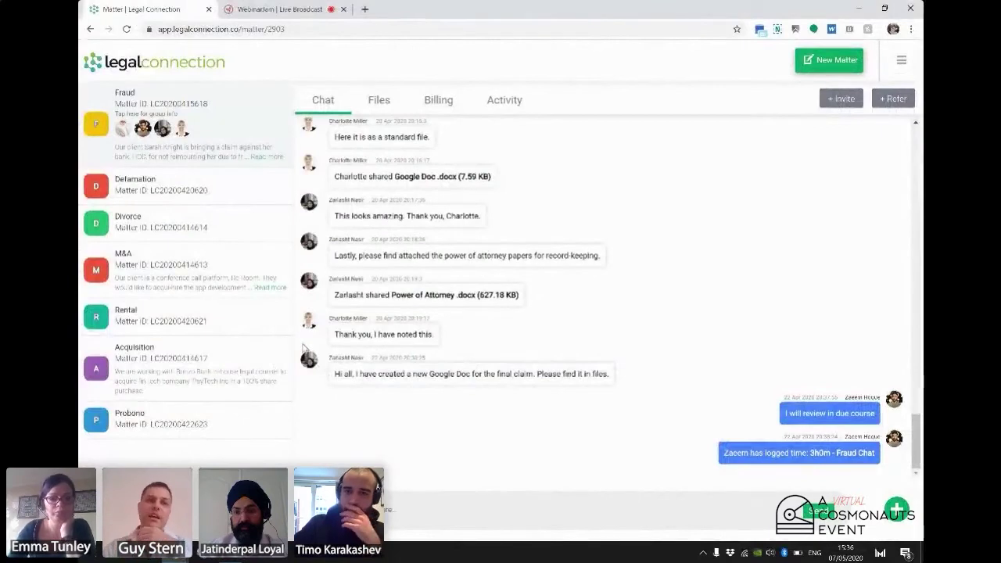
# Leave the Fraud chat, glance at the five contact groups, and return to the All Matters list
pyautogui.scroll(10, 407, 355)
pyautogui.scroll(5, 406, 354)
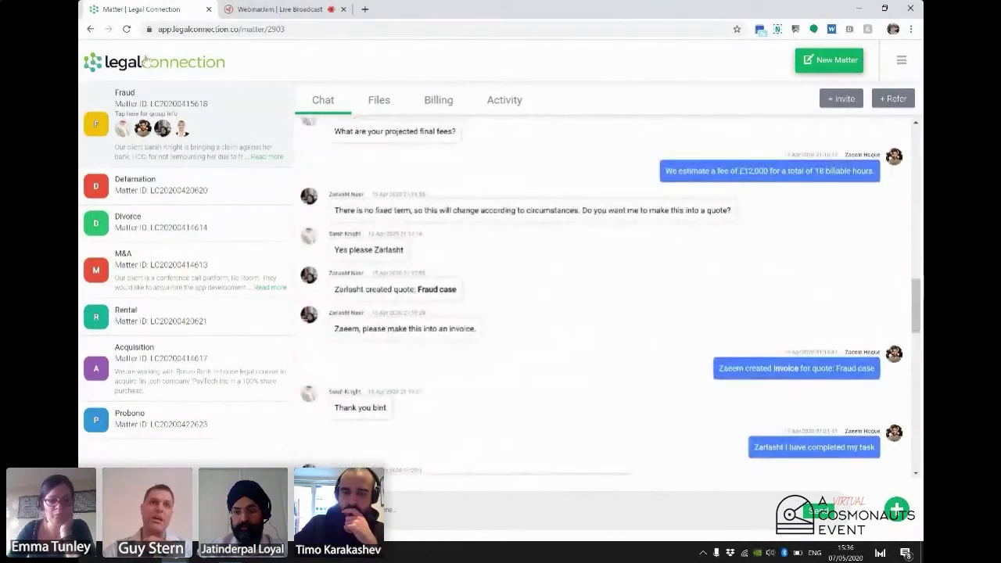
pyautogui.click(147, 62)
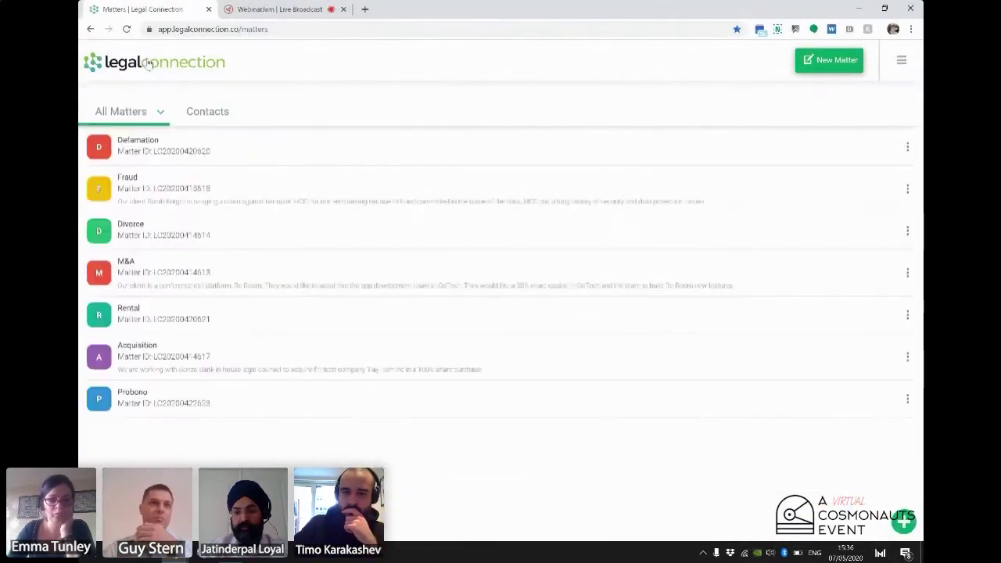
pyautogui.click(207, 112)
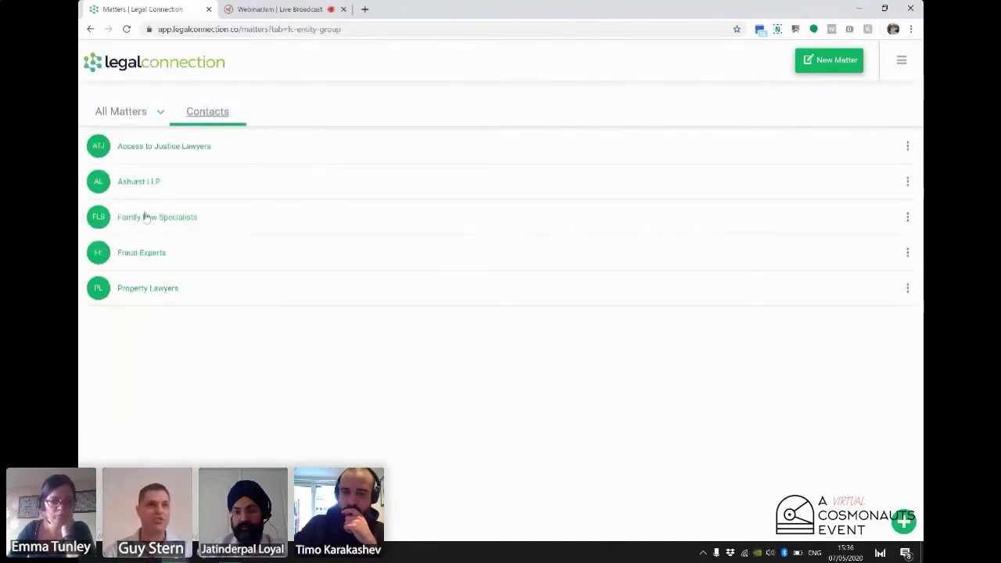
pyautogui.click(123, 112)
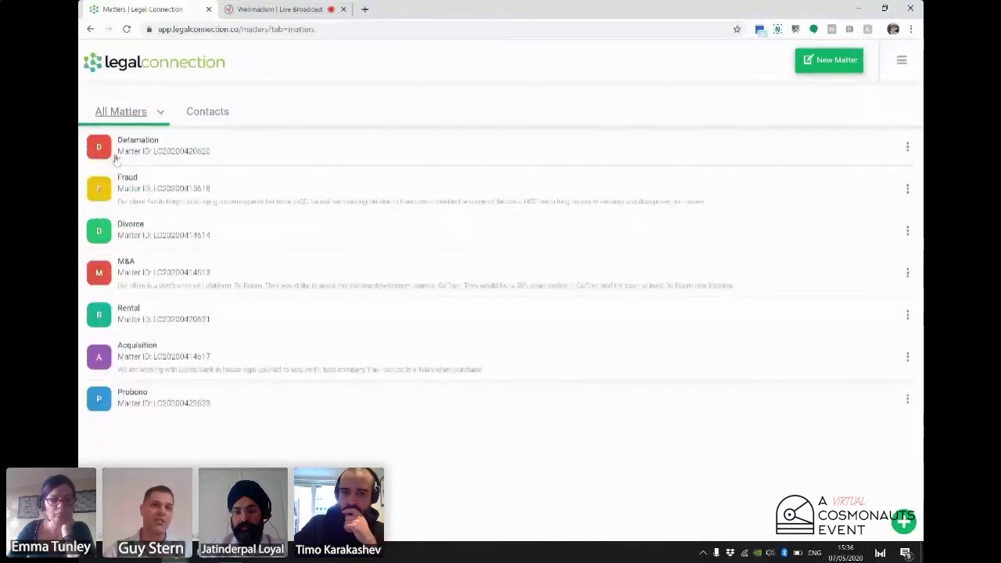
# Open the Defamation matter and scroll its chat back to where the matter was created
pyautogui.click(109, 156)
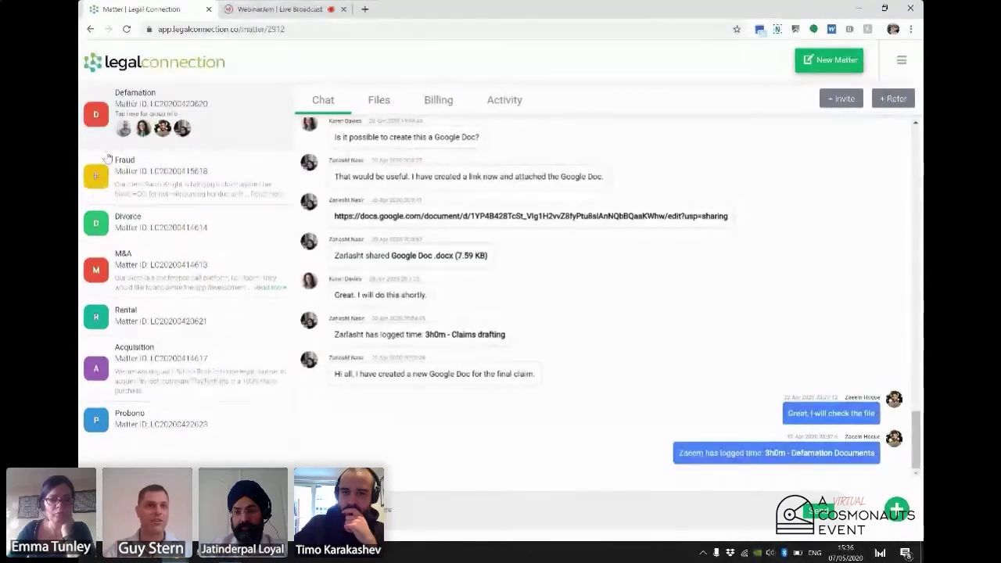
pyautogui.scroll(20, 414, 237)
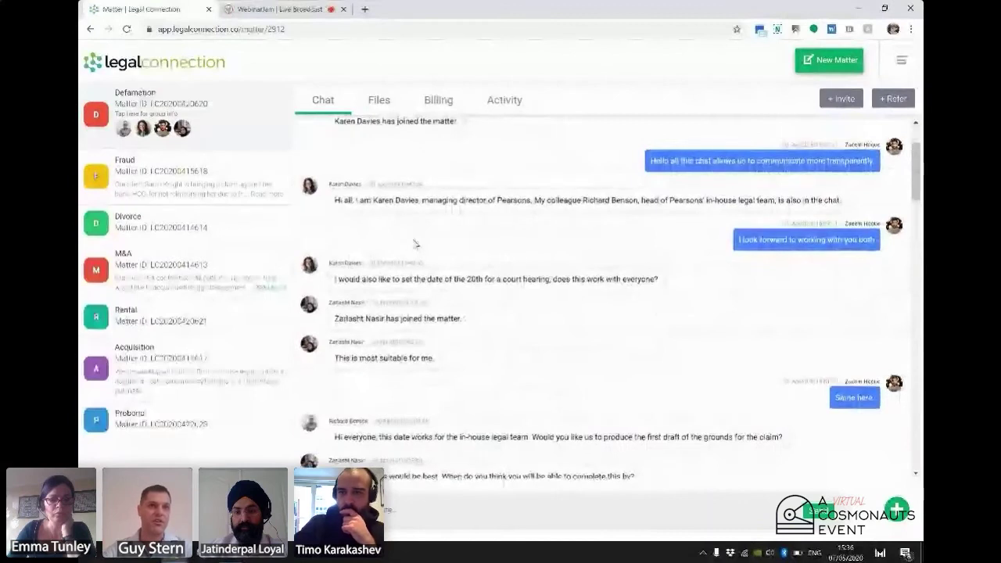
pyautogui.scroll(2, 415, 244)
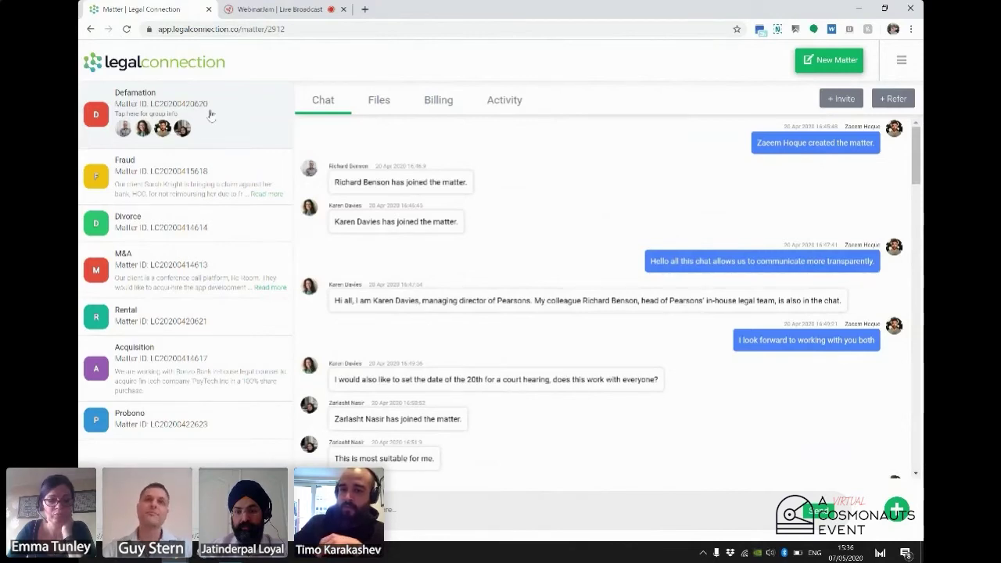
pyautogui.moveTo(917, 161); pyautogui.dragTo(912, 182)
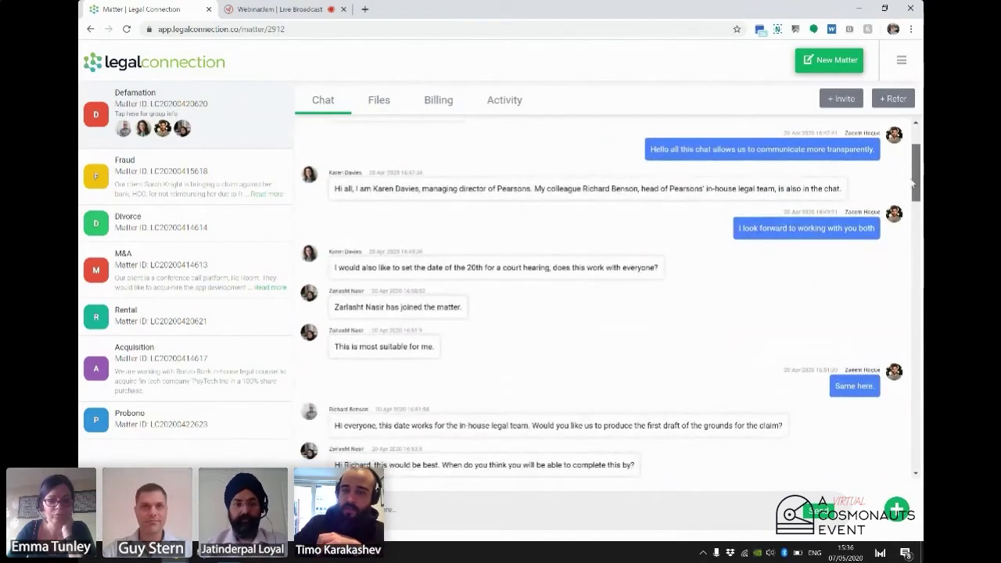
pyautogui.middleClick(833, 191)
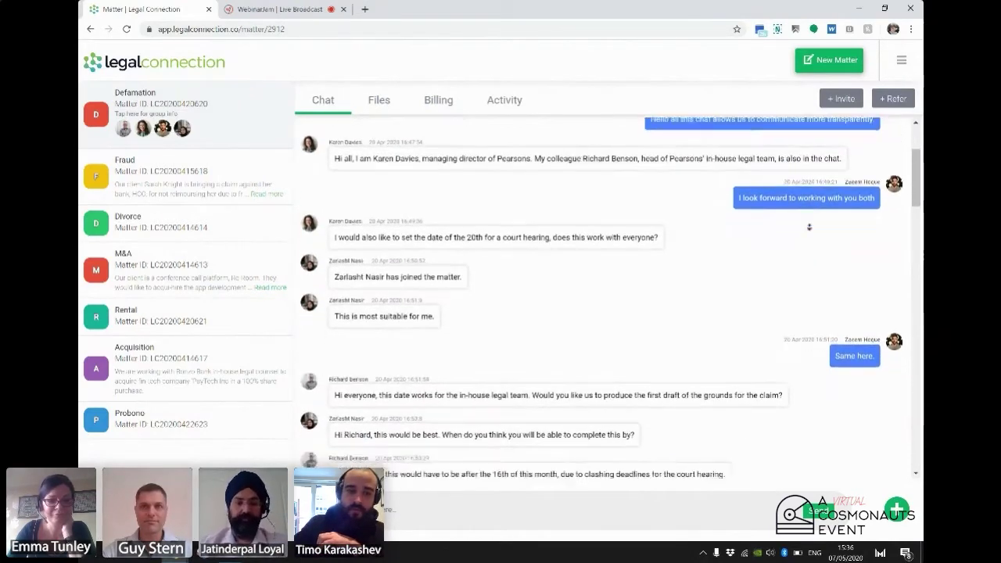
pyautogui.rightClick(810, 227)
pyautogui.click(657, 287)
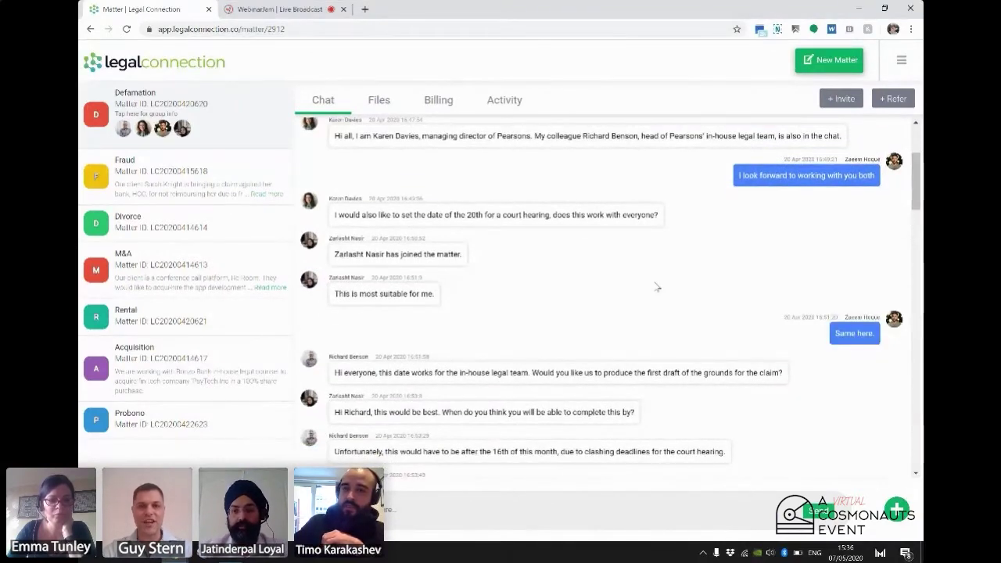
pyautogui.scroll(-3, 658, 288)
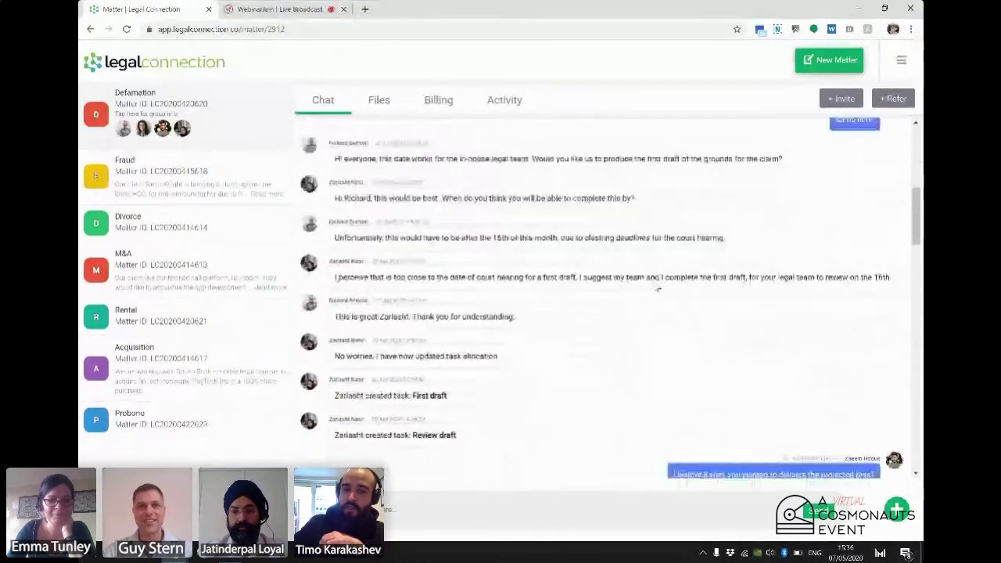
pyautogui.scroll(-2, 658, 287)
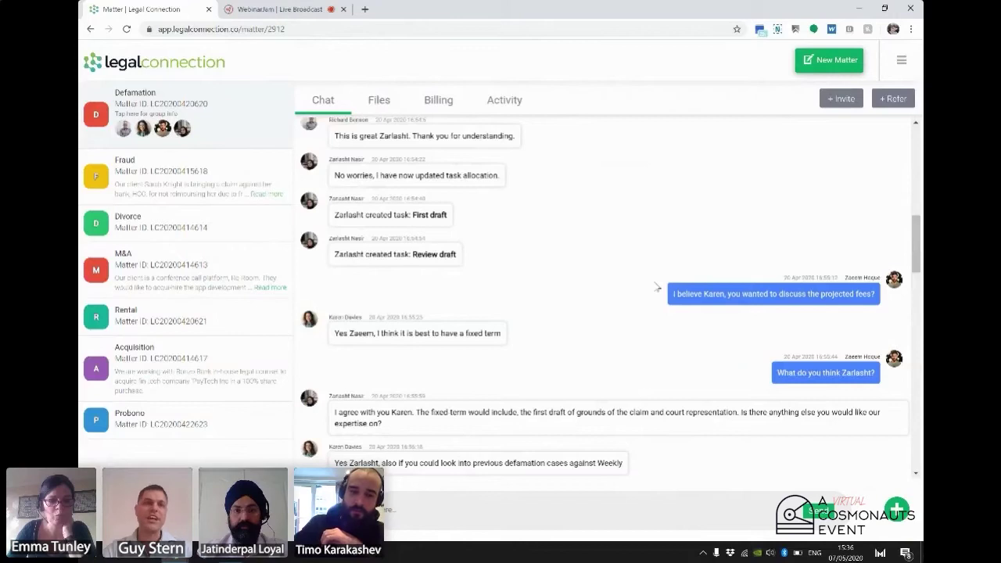
pyautogui.scroll(8, 657, 288)
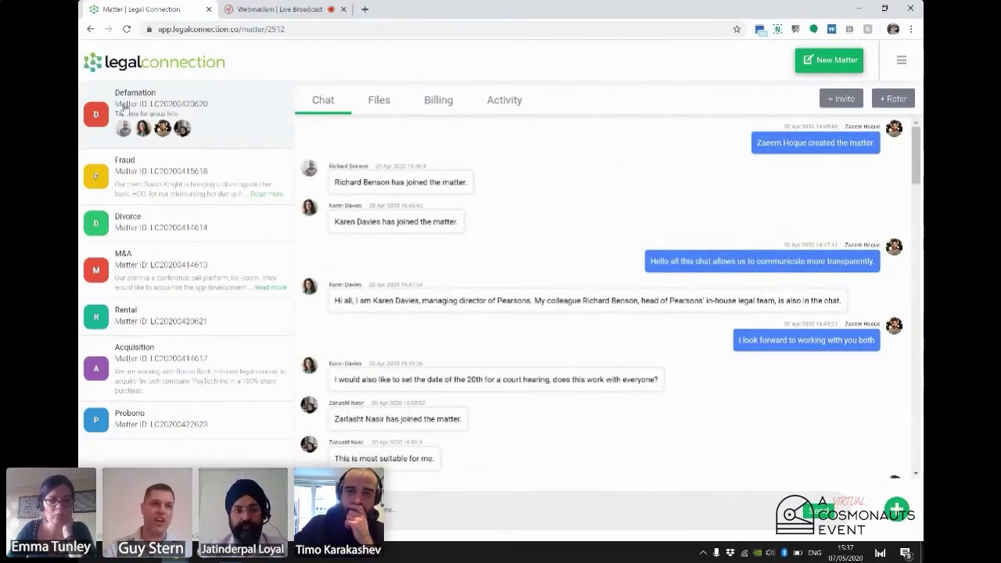
# Open the Fraud matter, scroll its chat down to the latest entries, then reopen Defamation
pyautogui.click(96, 179)
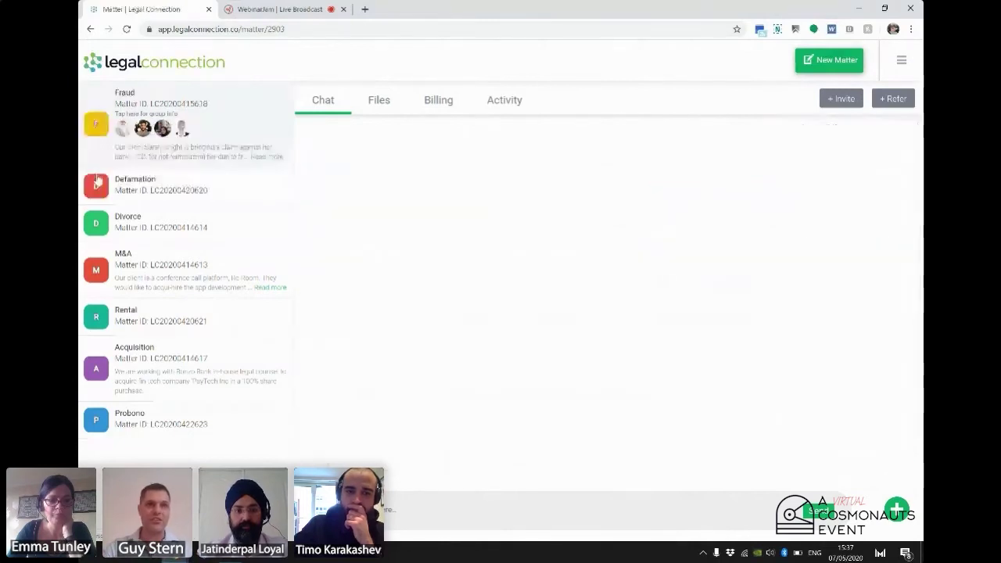
pyautogui.scroll(5, 582, 379)
pyautogui.scroll(10, 583, 379)
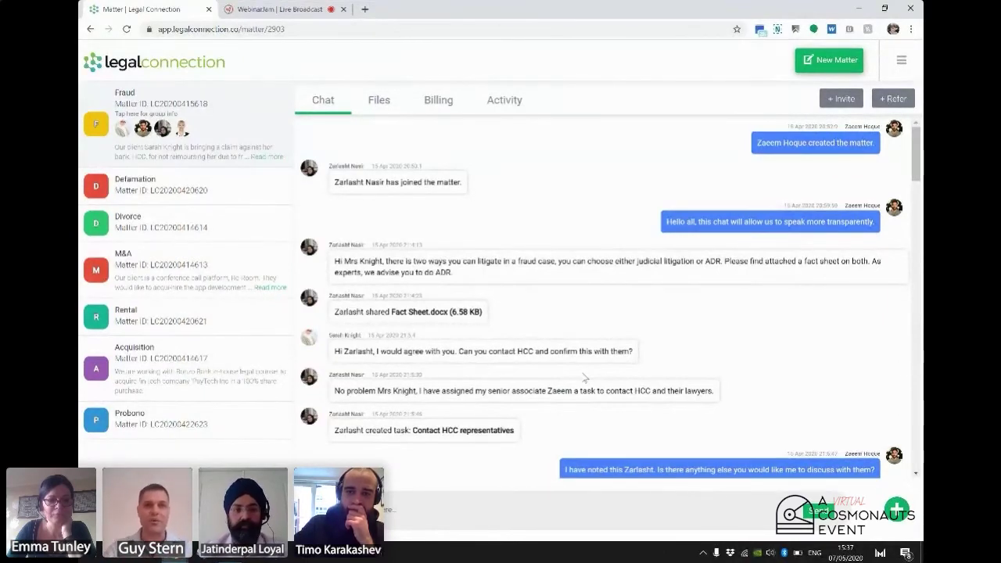
pyautogui.scroll(-10, 413, 335)
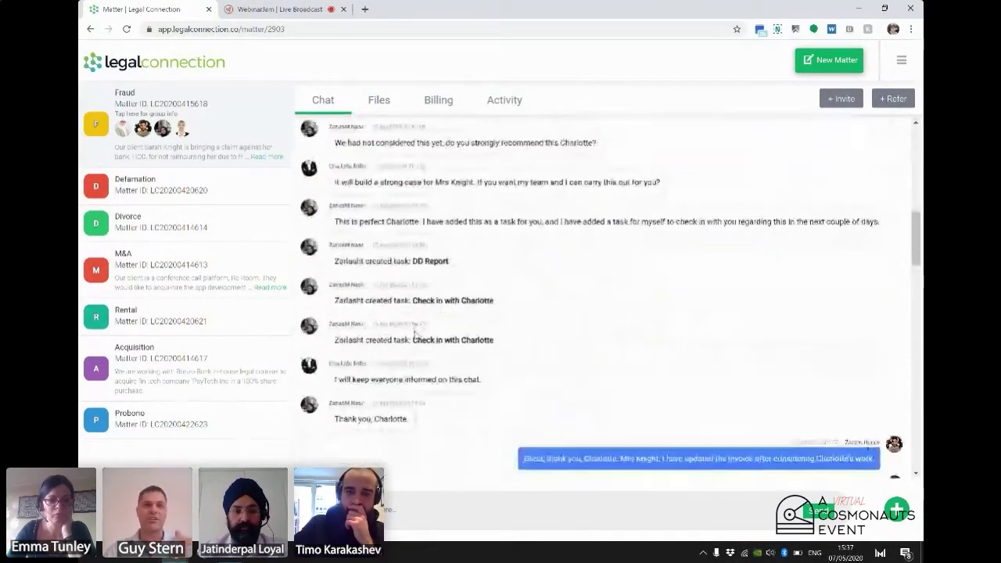
pyautogui.scroll(-5, 415, 334)
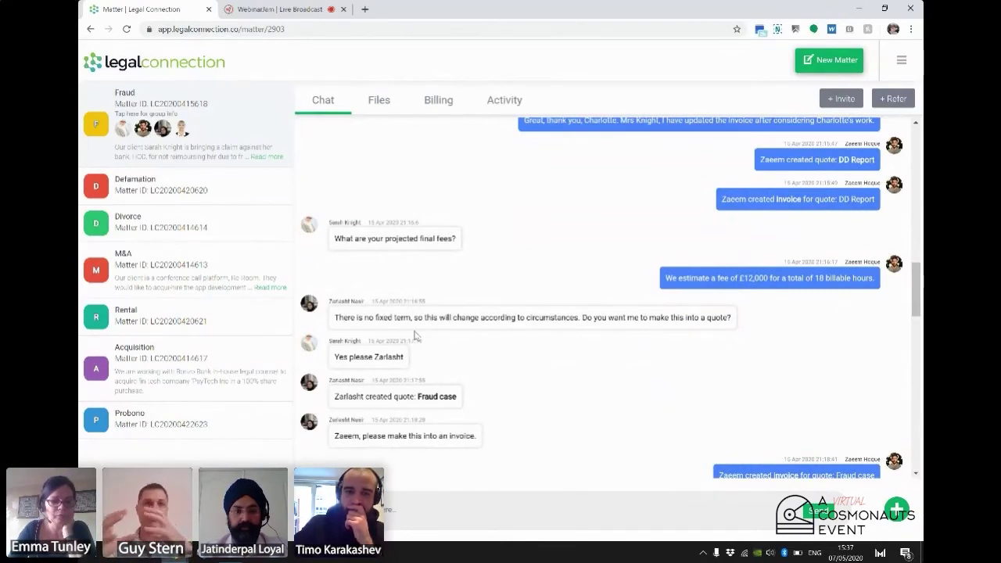
pyautogui.scroll(-10, 409, 376)
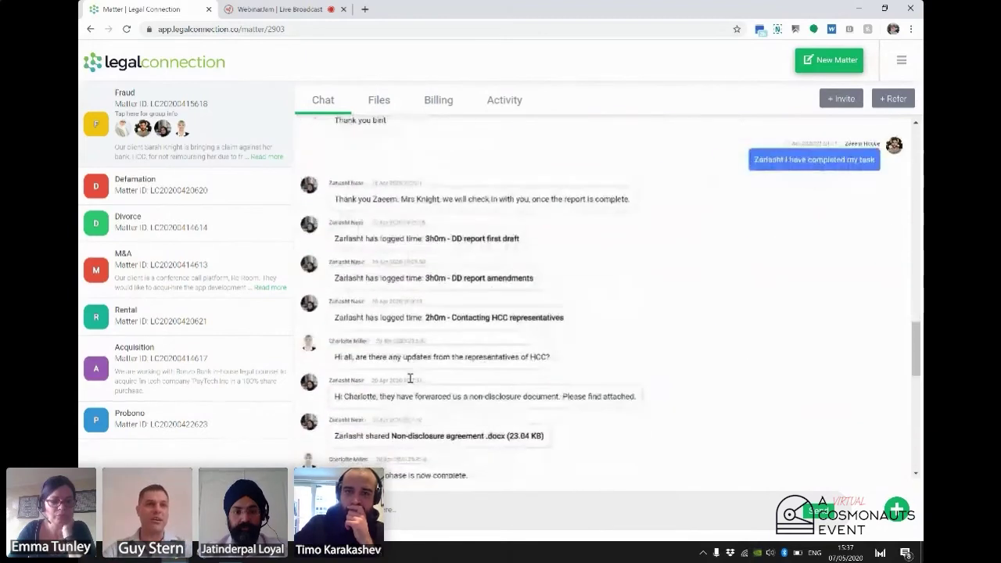
pyautogui.scroll(-10, 396, 312)
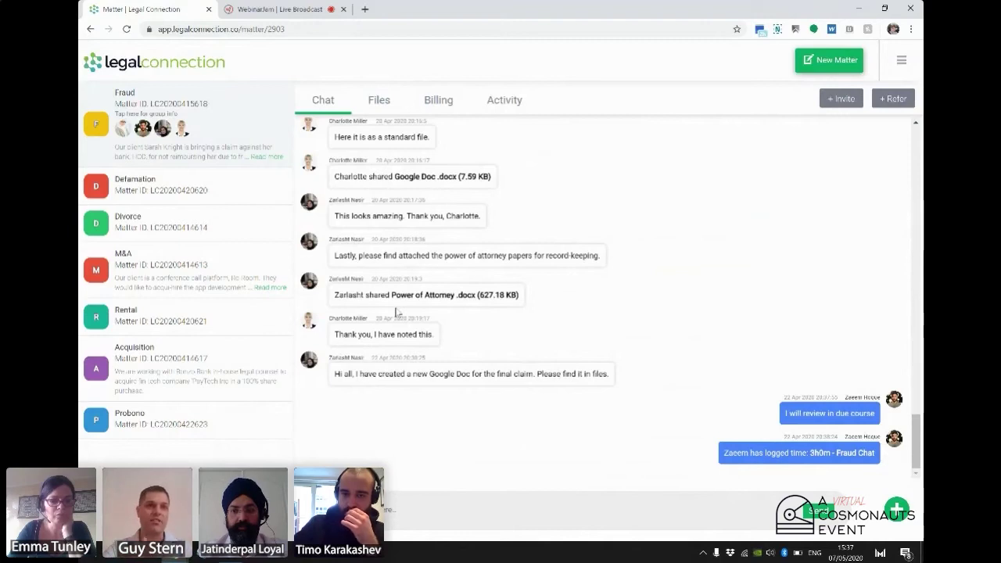
pyautogui.click(94, 185)
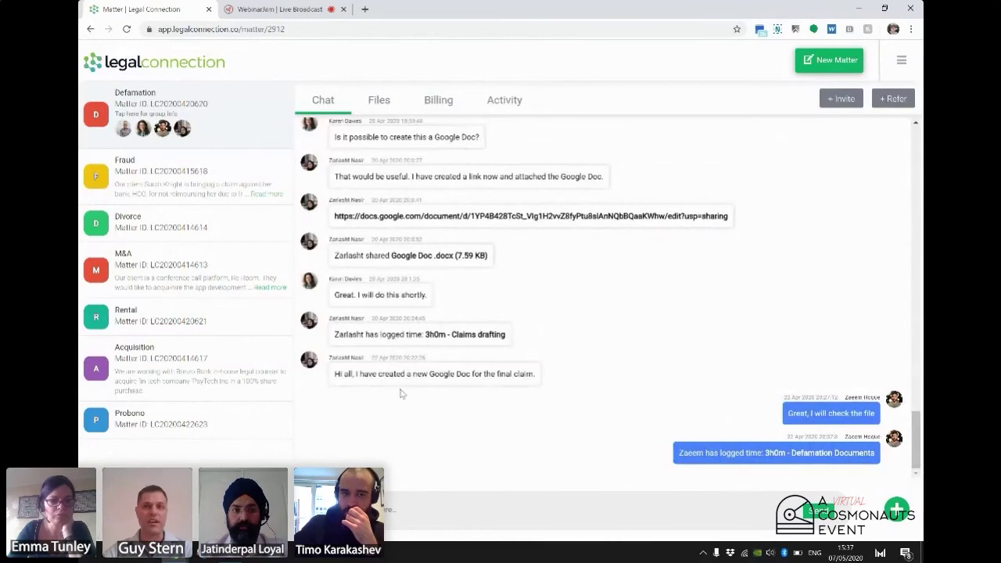
# Scroll the Defamation chat up to the first message, where the matter was created and members joined
pyautogui.scroll(4, 497, 399)
pyautogui.scroll(10, 497, 399)
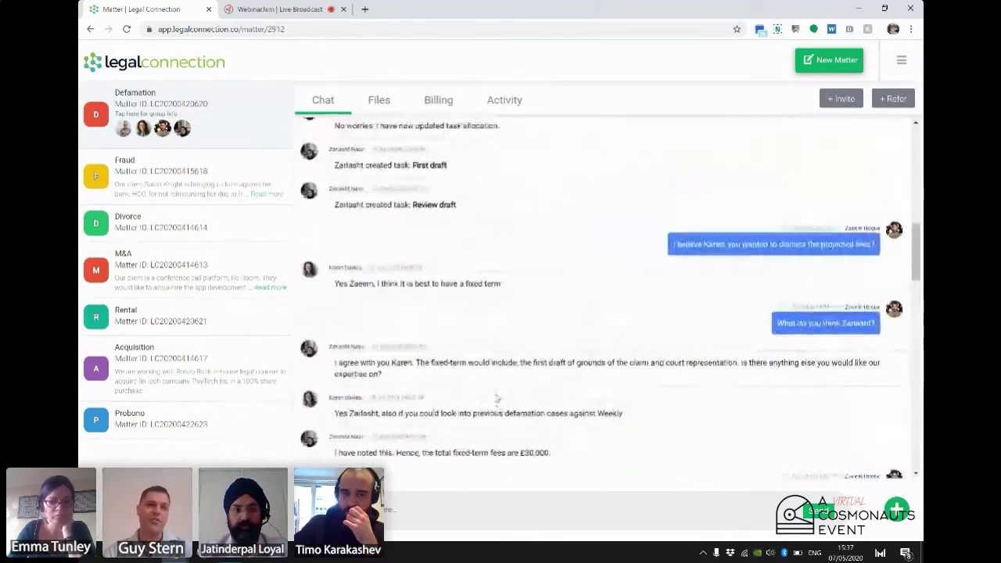
pyautogui.scroll(10, 497, 399)
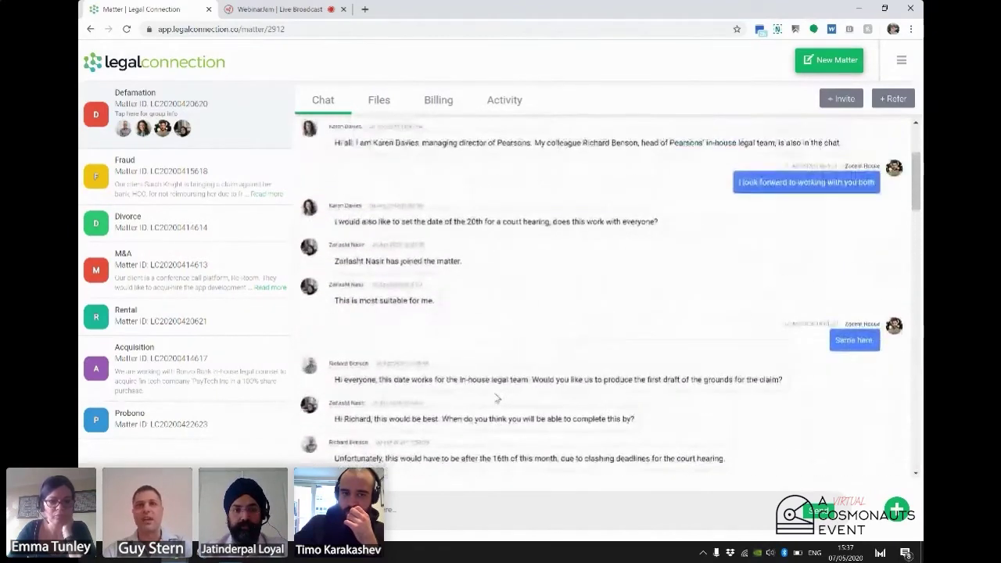
pyautogui.scroll(3, 497, 399)
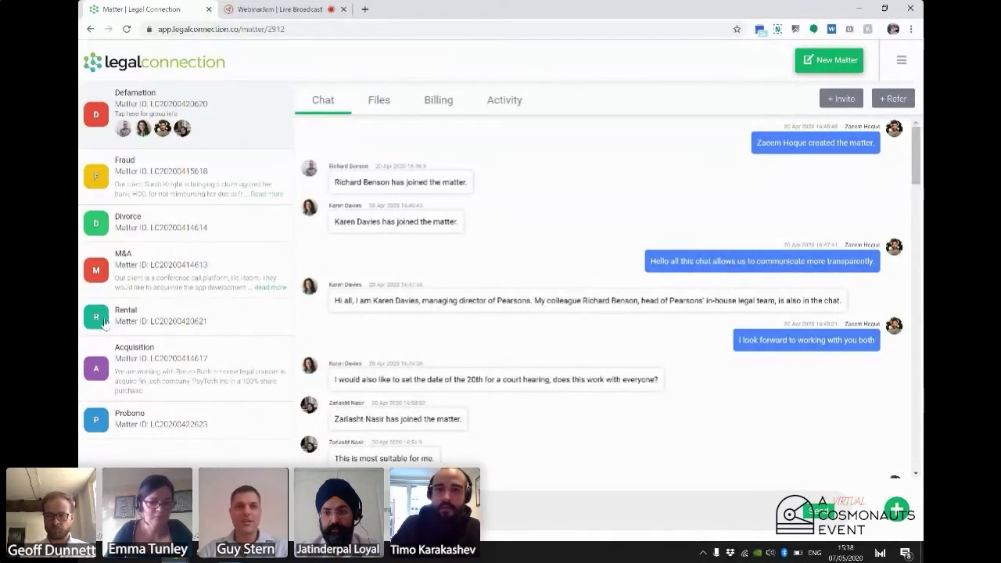
# Expand the Rental matter's client and office account transaction histories, then return to All Matters
pyautogui.click(104, 323)
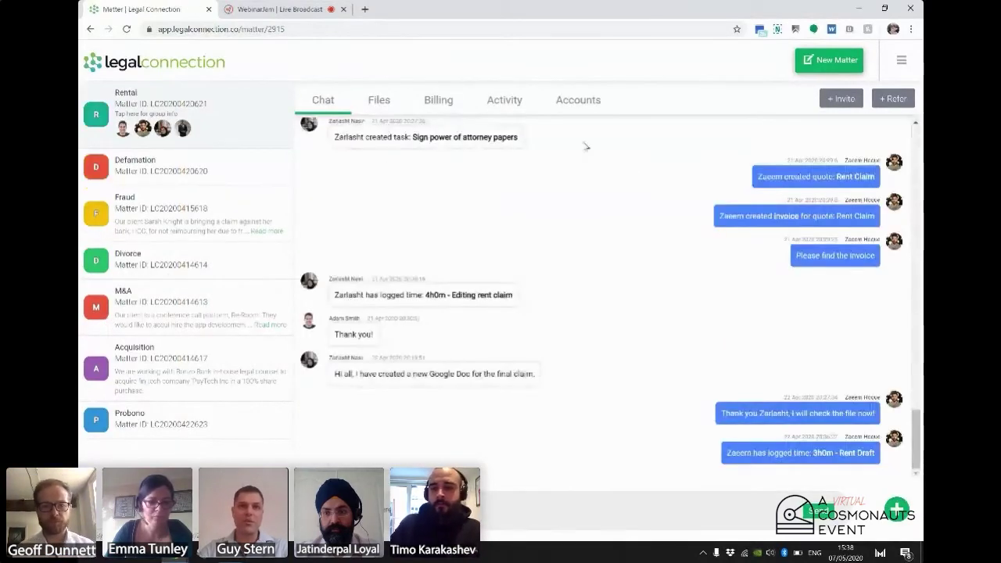
pyautogui.click(583, 100)
pyautogui.click(906, 192)
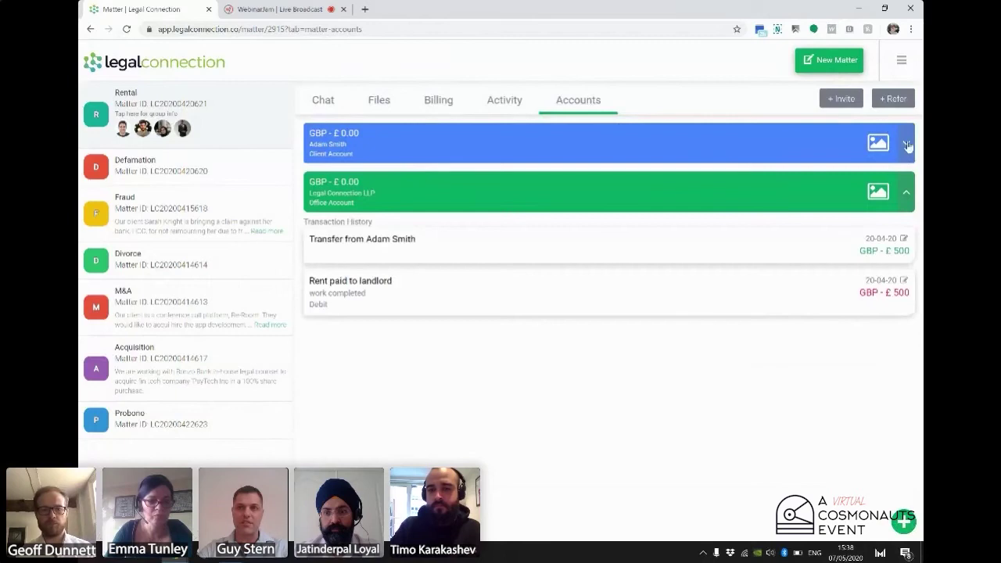
pyautogui.click(906, 145)
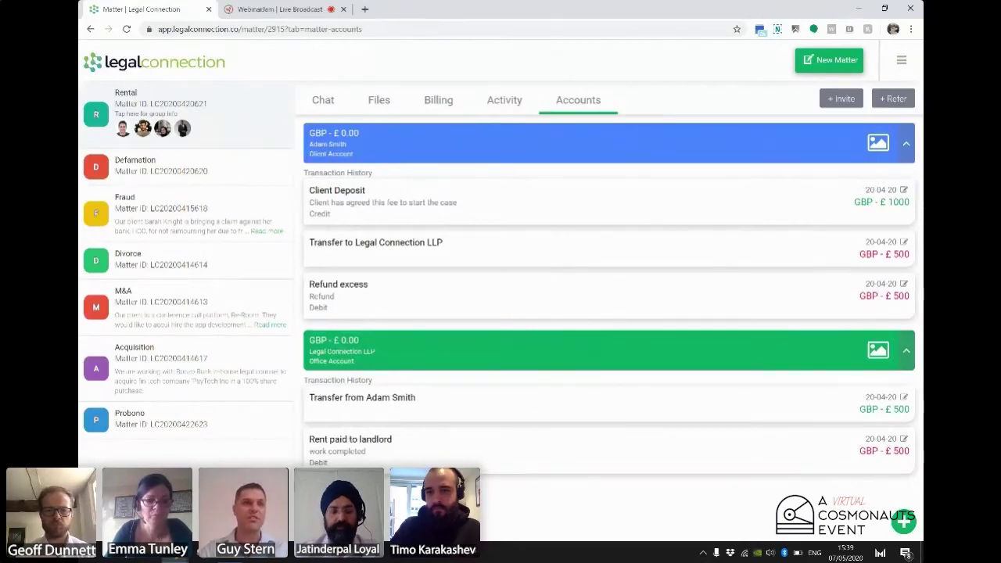
pyautogui.click(163, 68)
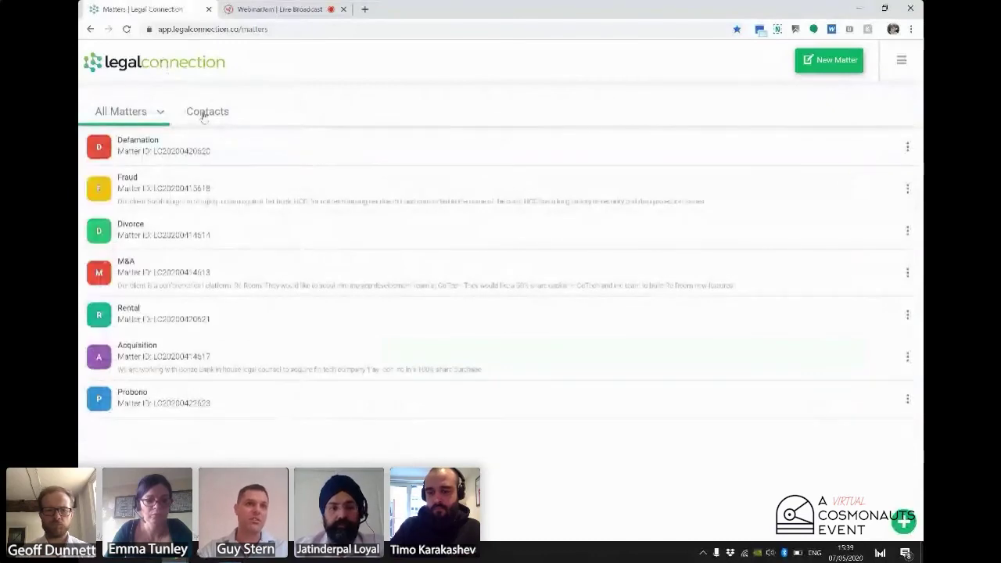
# Open the Property Lawyers group from the Contacts list to show its property transfer and rental dispute chat
pyautogui.click(204, 115)
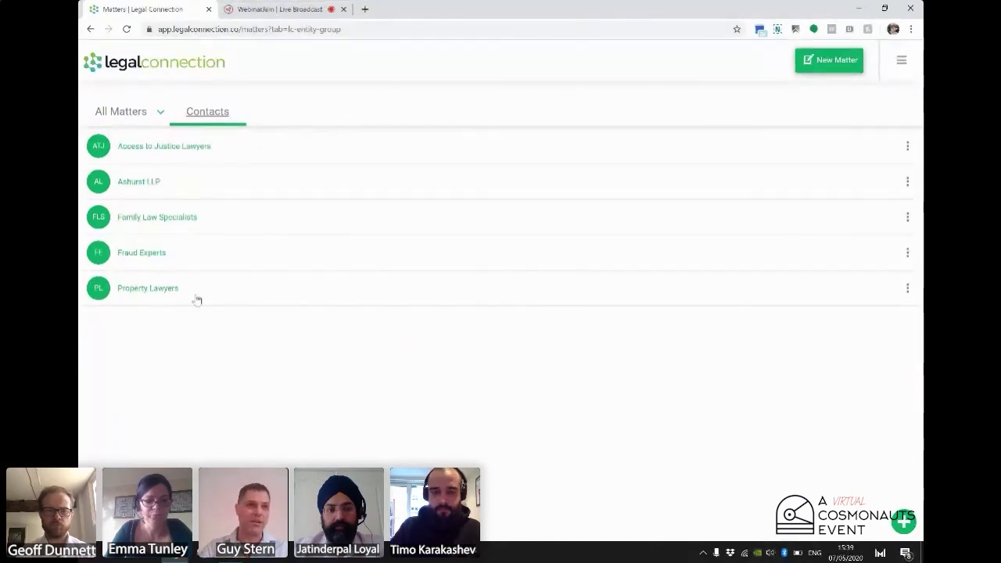
pyautogui.click(166, 289)
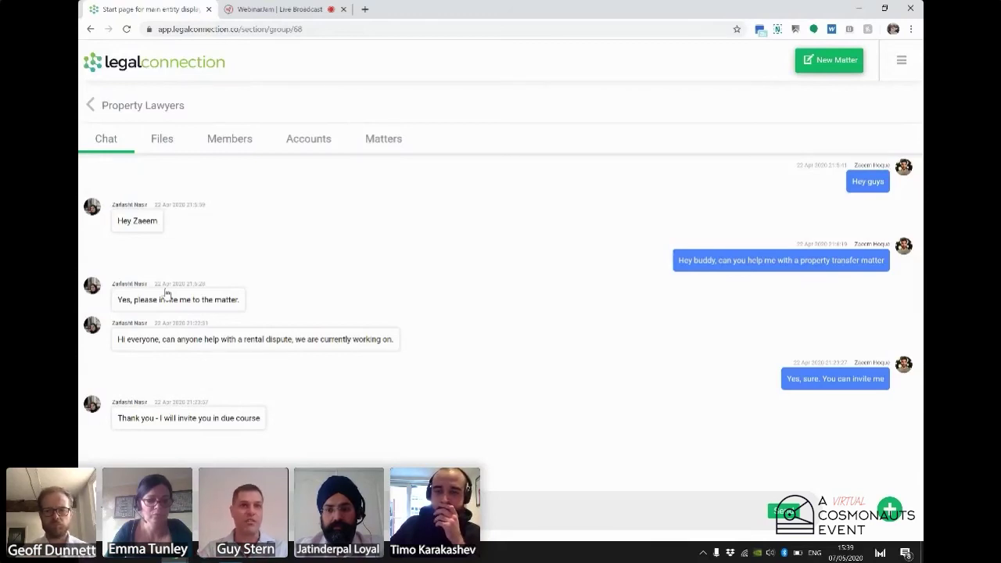
# Start a Shieldpay client account for Property Lawyers, then view the group's six members
pyautogui.click(312, 138)
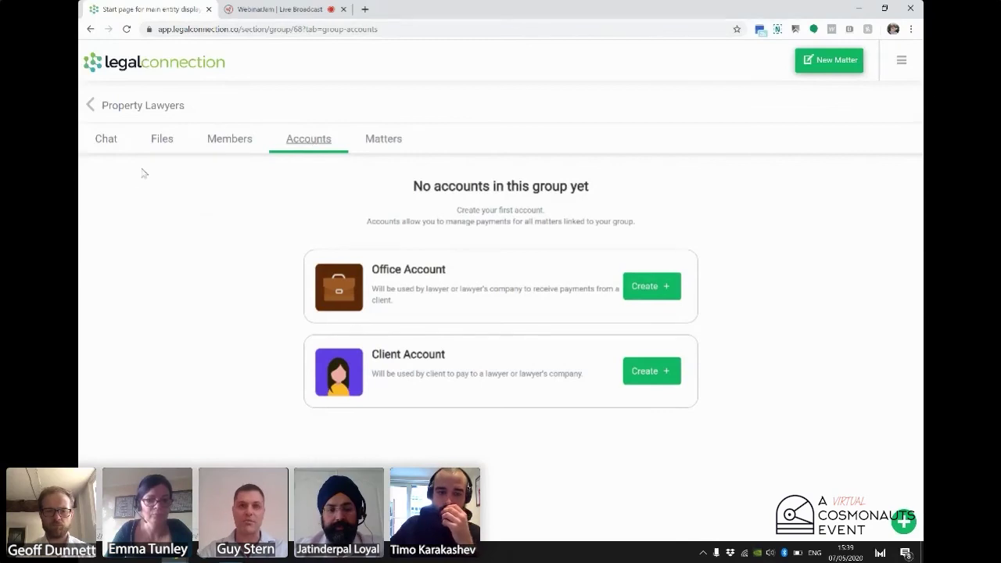
pyautogui.click(637, 365)
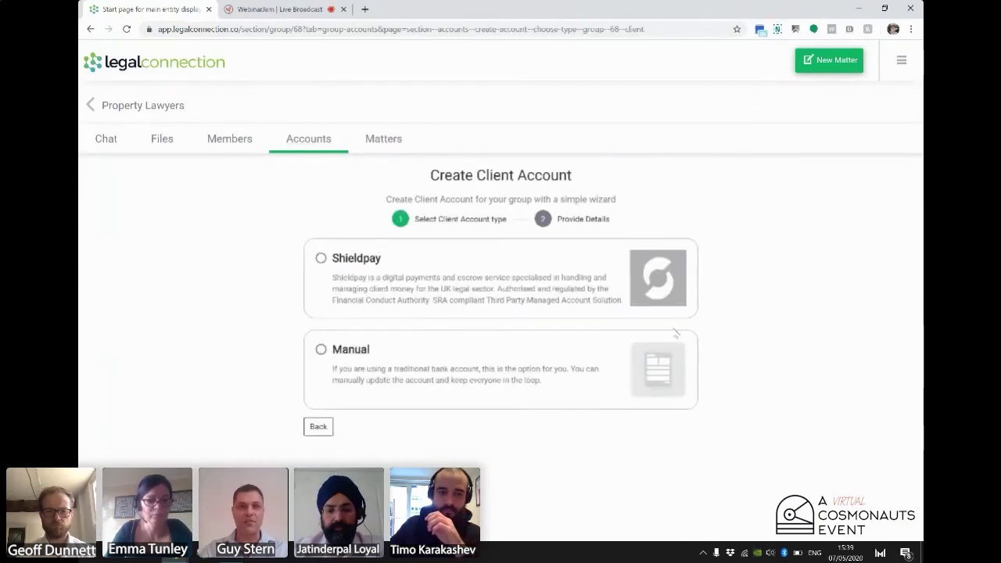
pyautogui.click(341, 259)
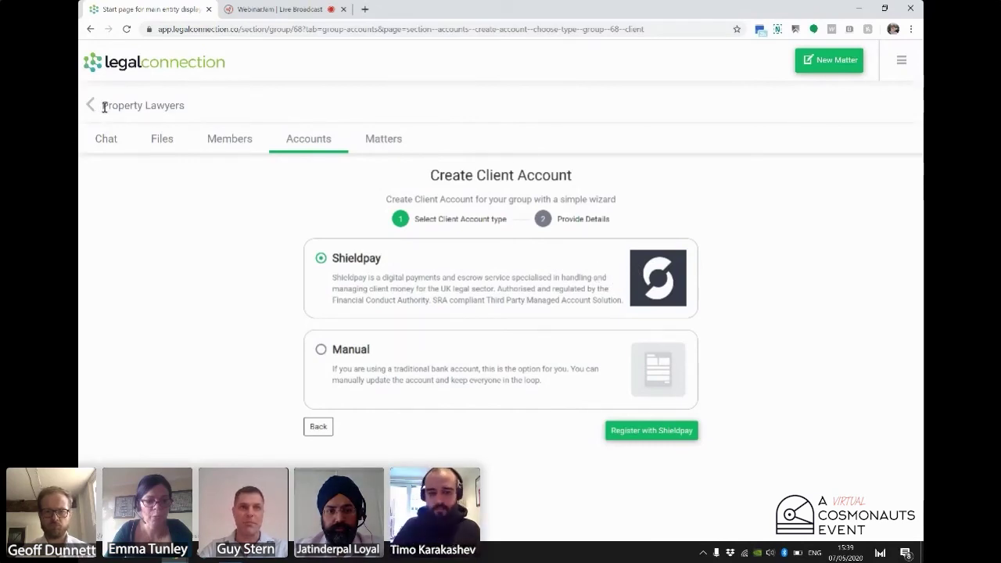
pyautogui.click(240, 147)
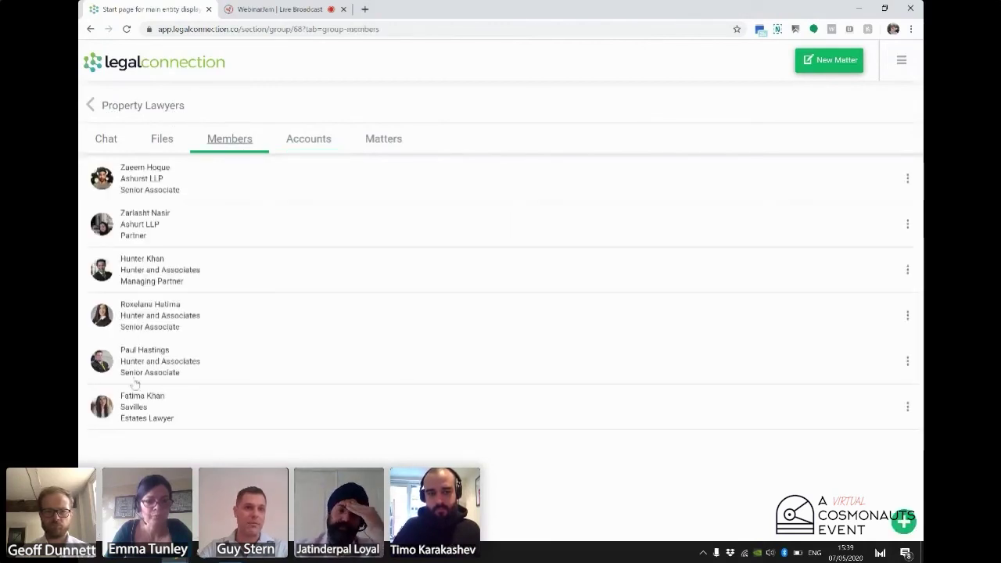
# Reopen the Create Client Account wizard from Accounts with Shieldpay selected as the type
pyautogui.click(296, 139)
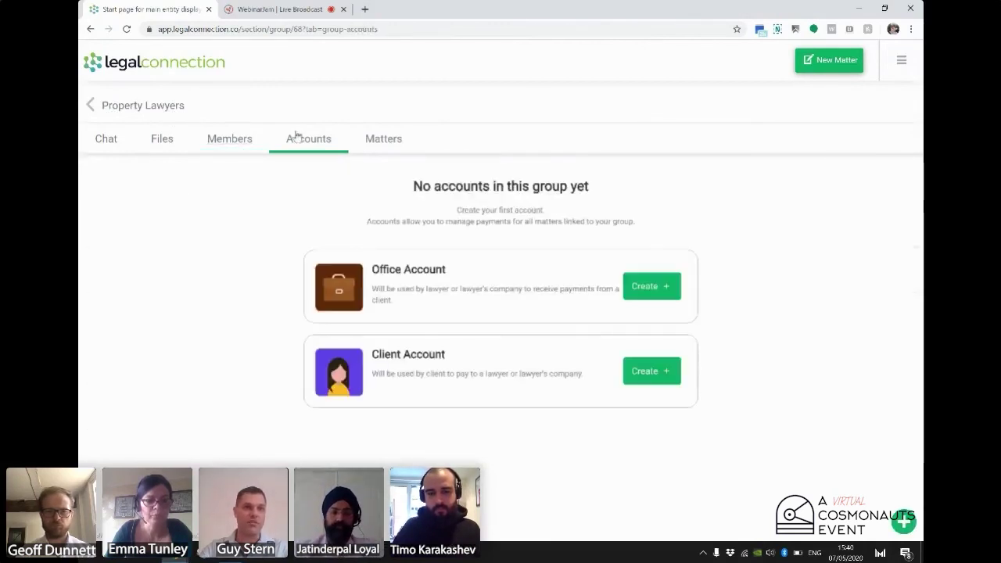
pyautogui.click(664, 382)
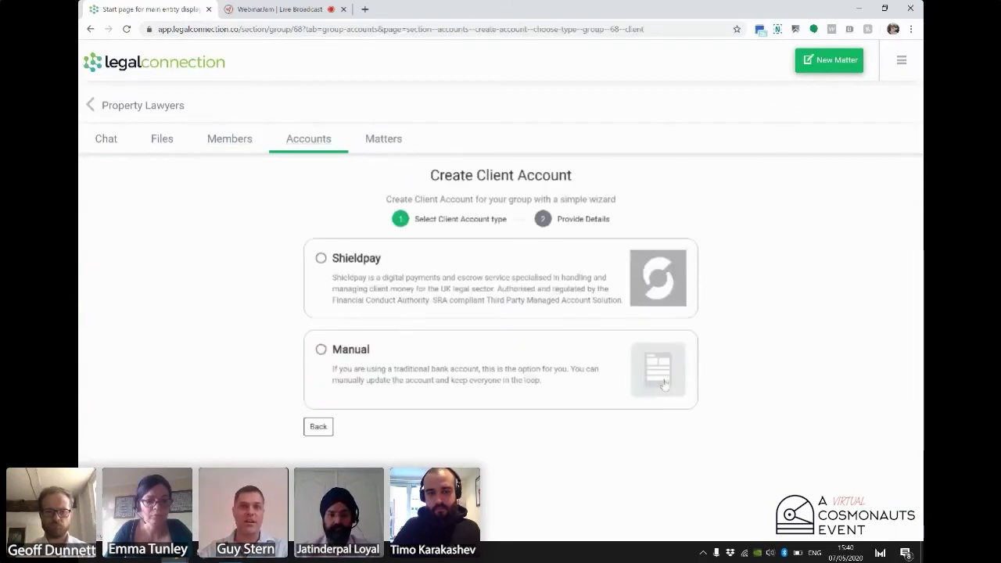
pyautogui.click(373, 259)
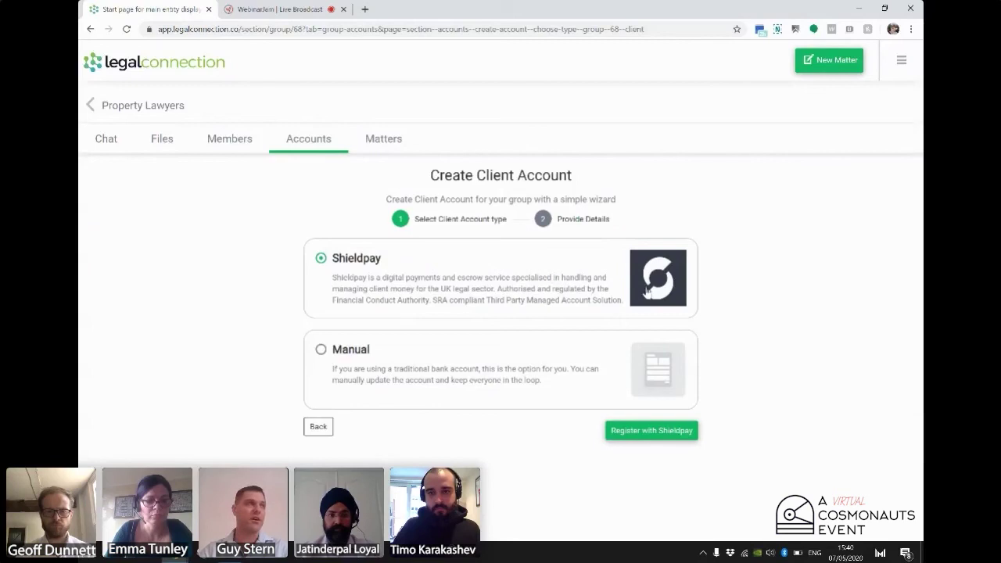